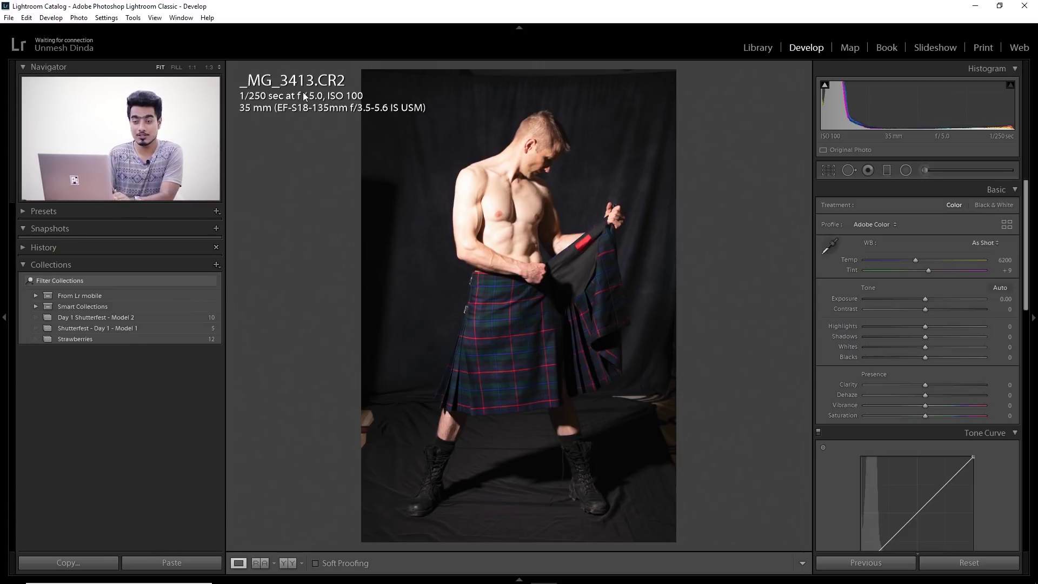
Step: Cycle through the photo's info overlays for capture date, dimensions and exposure settings, and hide the overlay
{"action": "key", "text": "i"}
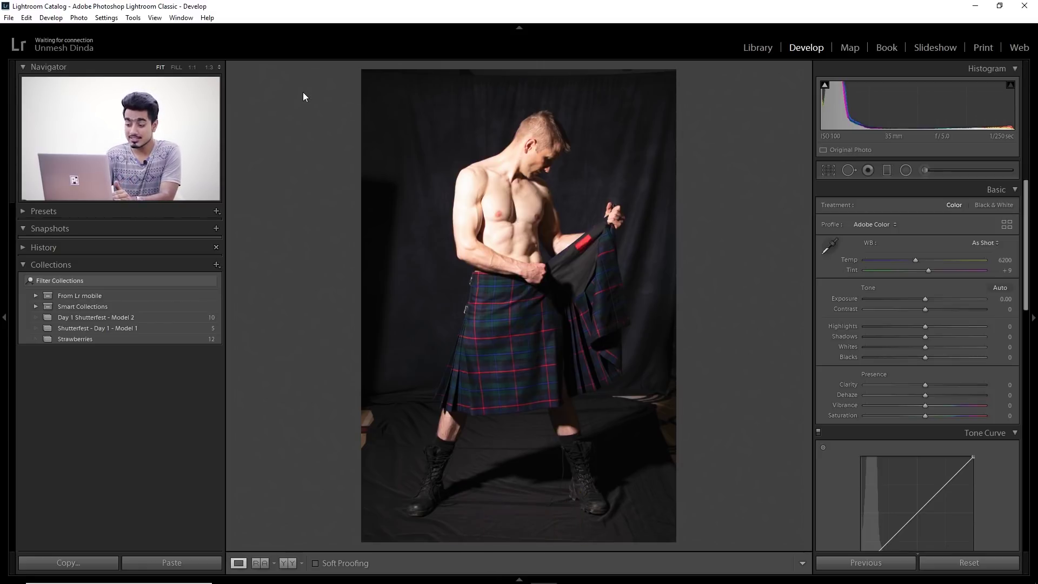
{"action": "key", "text": "i"}
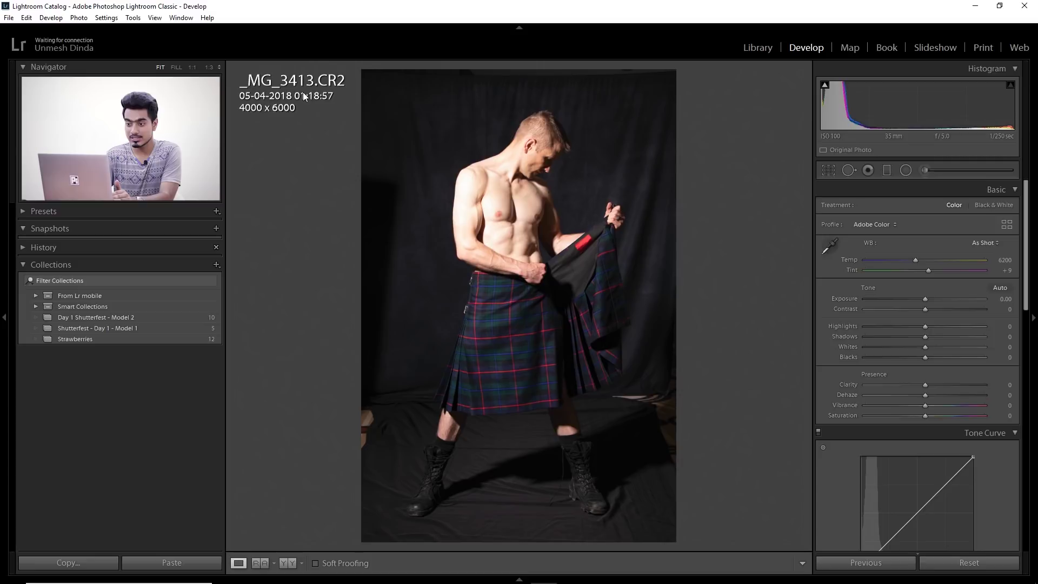
{"action": "key", "text": "i"}
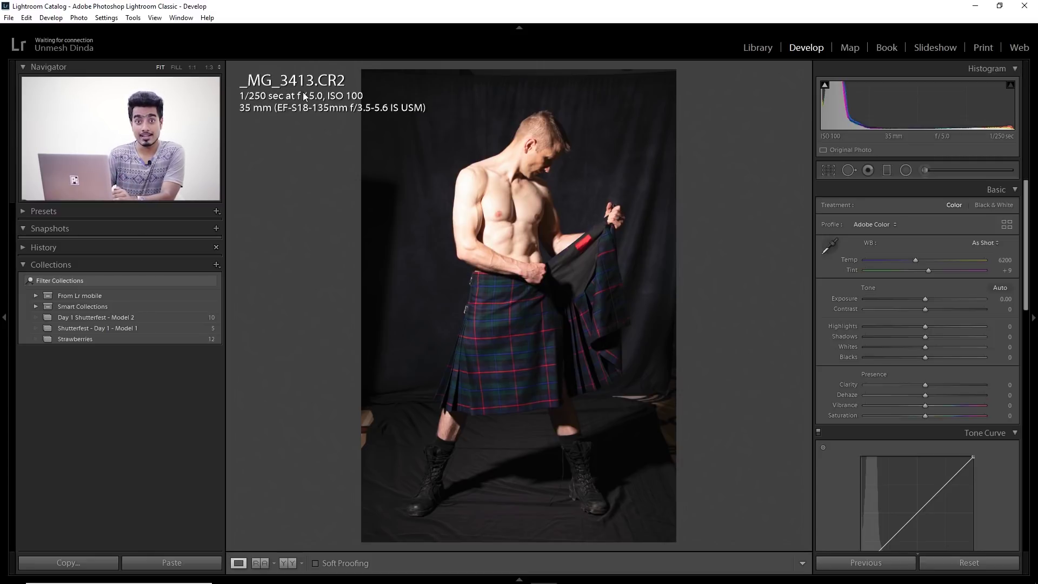
{"action": "key", "text": "i"}
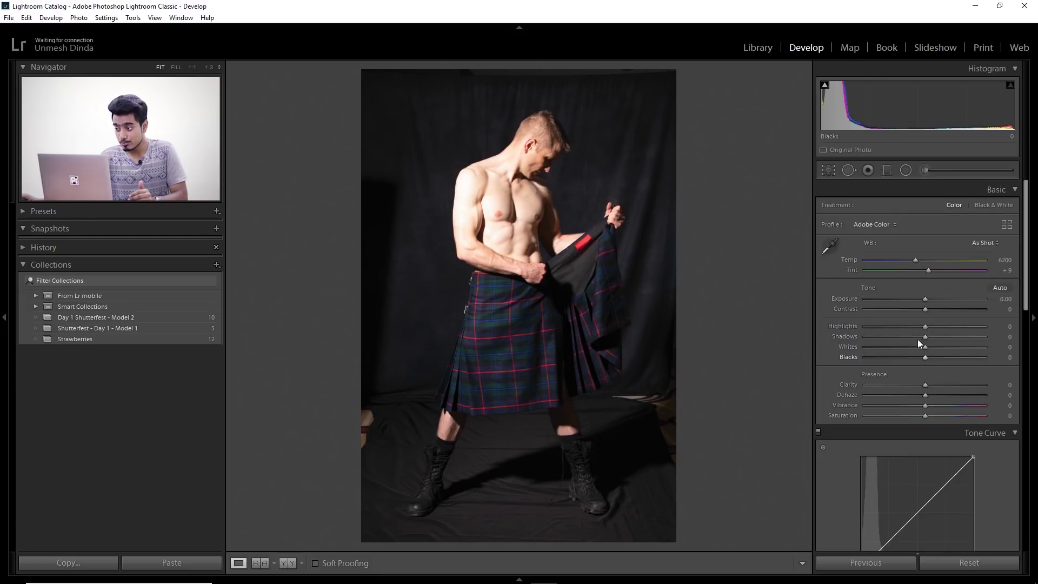
Step: Expand the Calibration settings to check the process version and return to the Basic adjustments
{"action": "left_click_drag", "start_coordinate": [1025, 205], "coordinate": [1025, 446]}
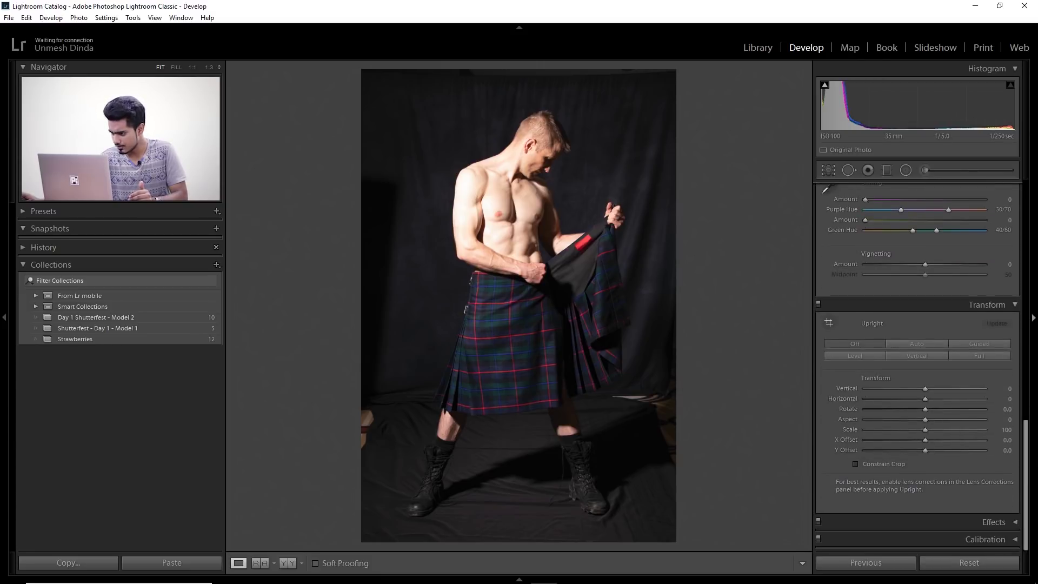
{"action": "left_click", "coordinate": [993, 538]}
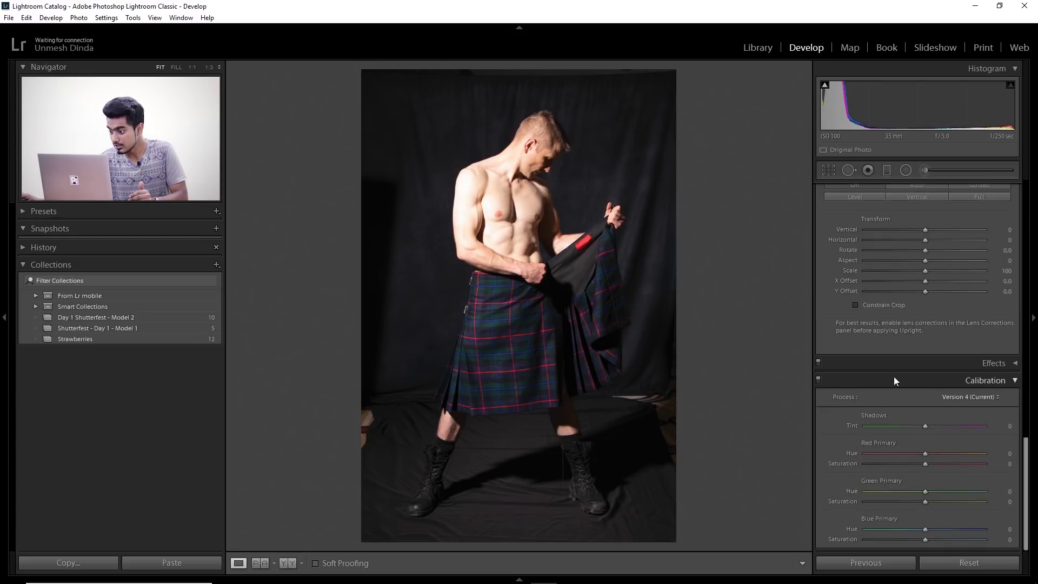
{"action": "left_click_drag", "start_coordinate": [1026, 440], "coordinate": [1027, 178]}
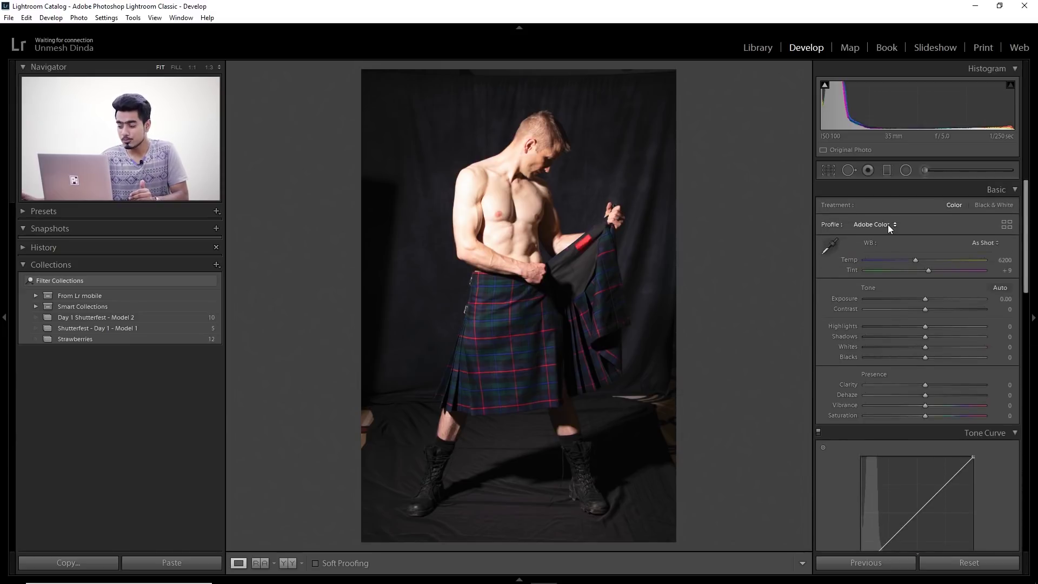
Step: Switch the photo's profile to Adobe Standard and back to Adobe Color
{"action": "left_click", "coordinate": [888, 225]}
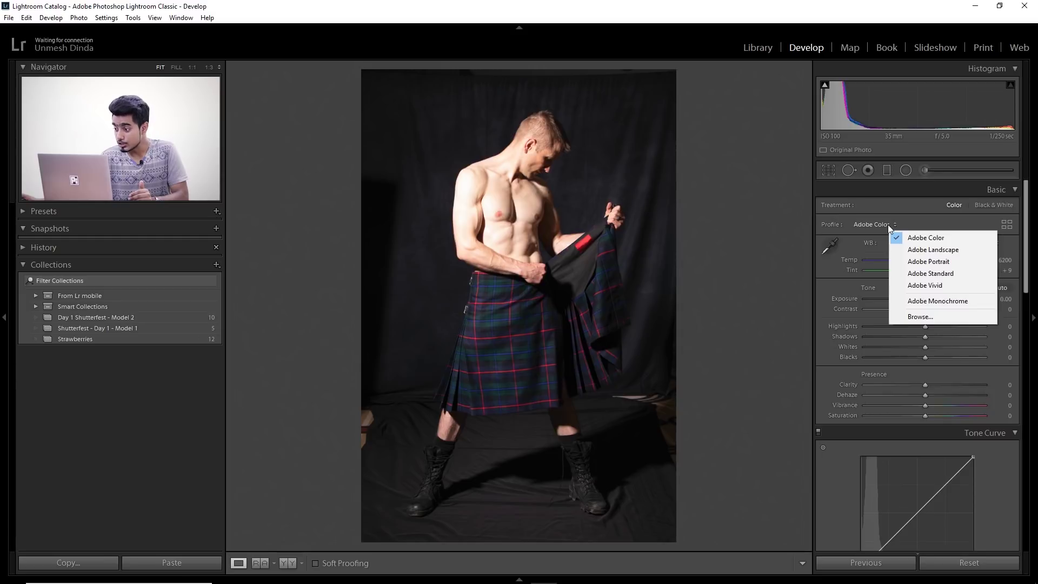
{"action": "left_click", "coordinate": [917, 273]}
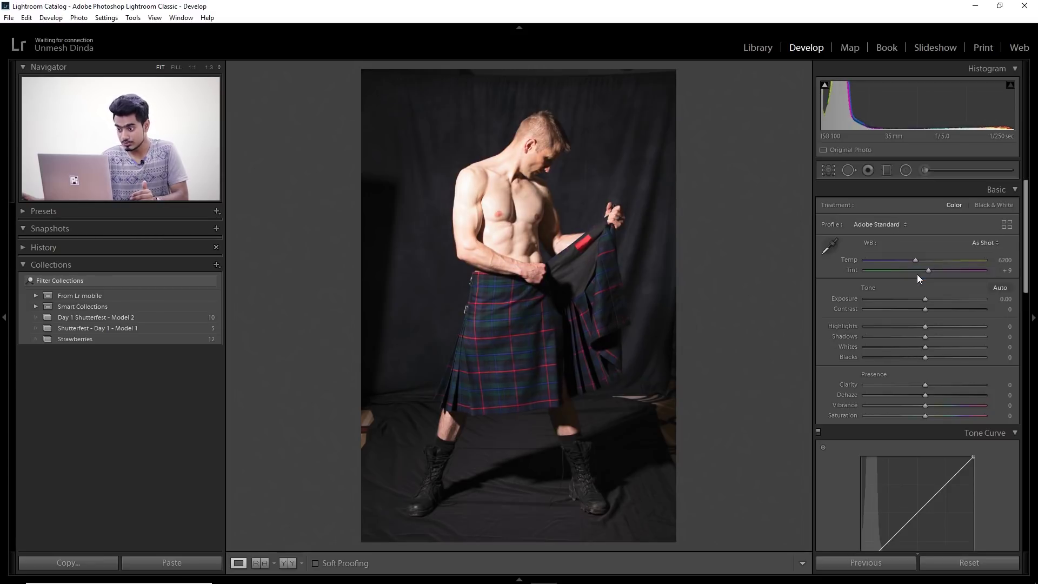
{"action": "left_click", "coordinate": [891, 223]}
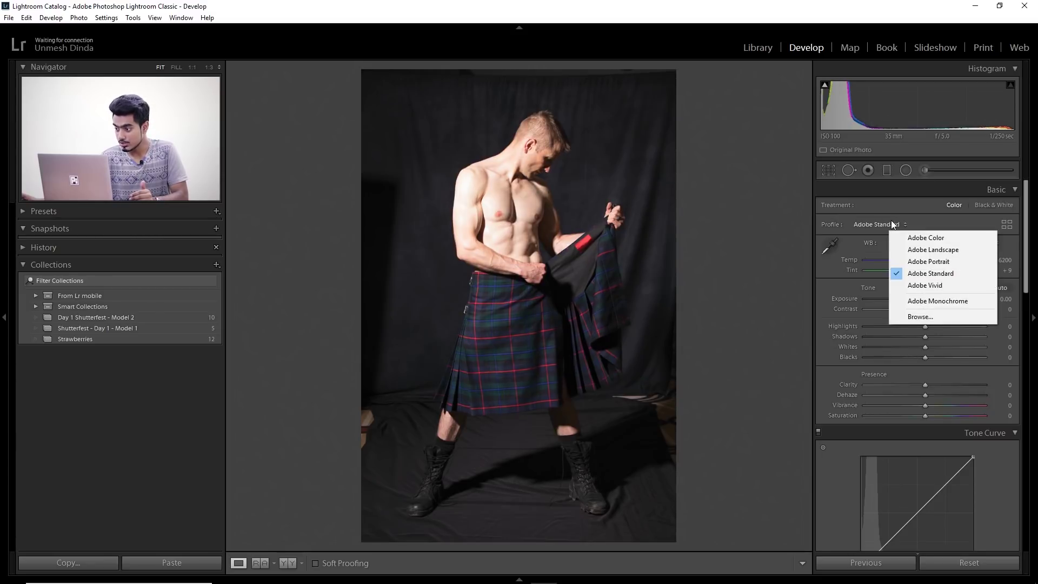
{"action": "left_click", "coordinate": [909, 242]}
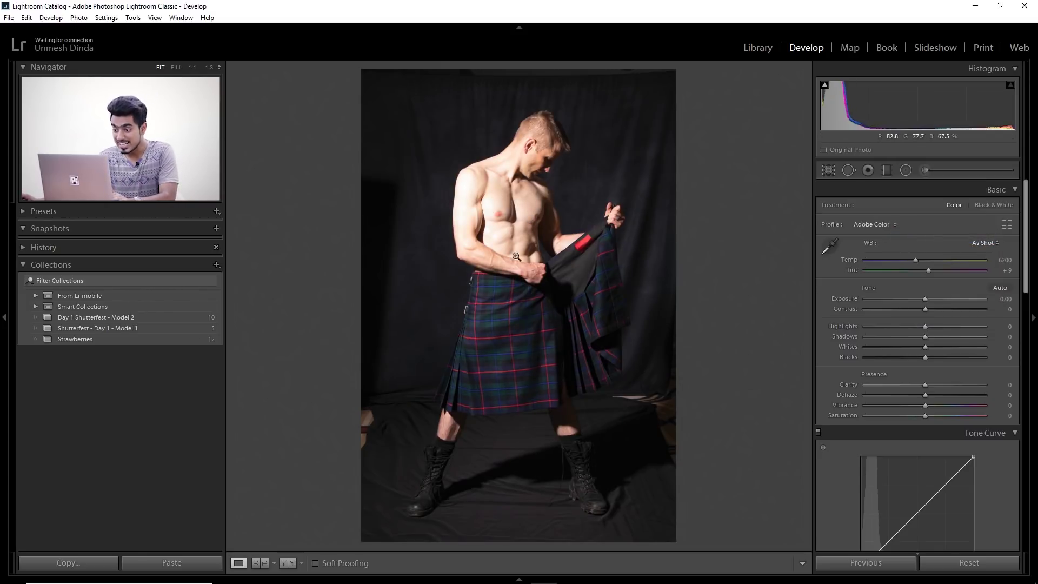
Step: Fill the view with the man's upper body and compare the Adobe Standard profile against Adobe Color there
{"action": "left_click", "coordinate": [176, 67]}
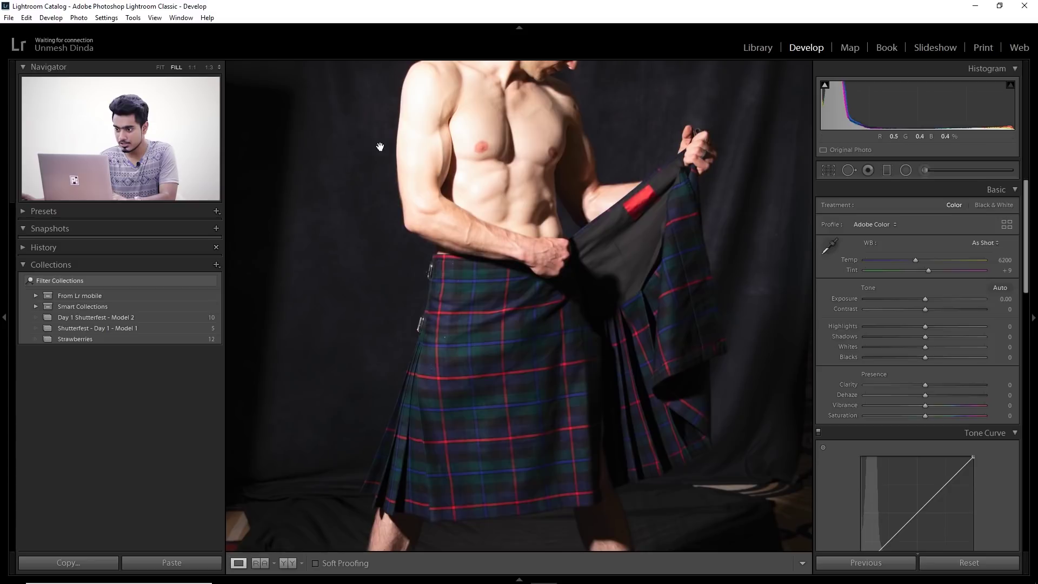
{"action": "left_click_drag", "start_coordinate": [490, 150], "coordinate": [490, 289]}
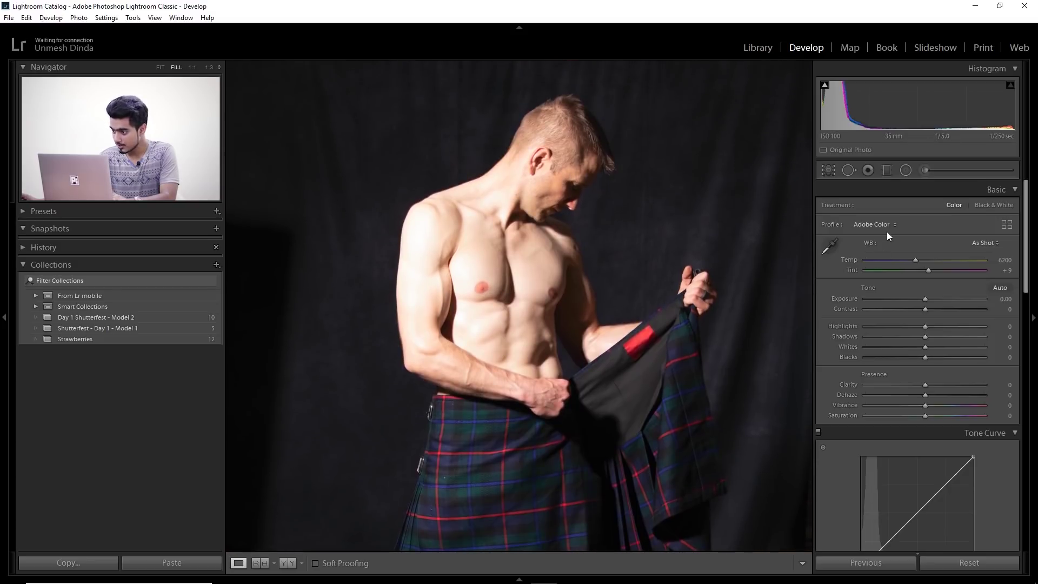
{"action": "left_click", "coordinate": [887, 224]}
{"action": "left_click", "coordinate": [917, 276]}
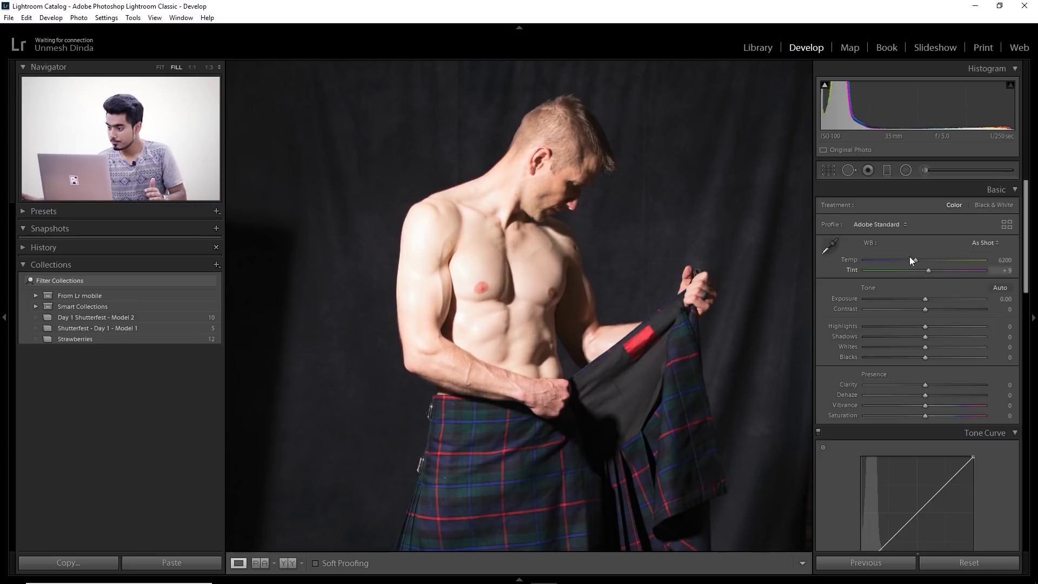
{"action": "left_click", "coordinate": [900, 224]}
{"action": "left_click", "coordinate": [911, 237]}
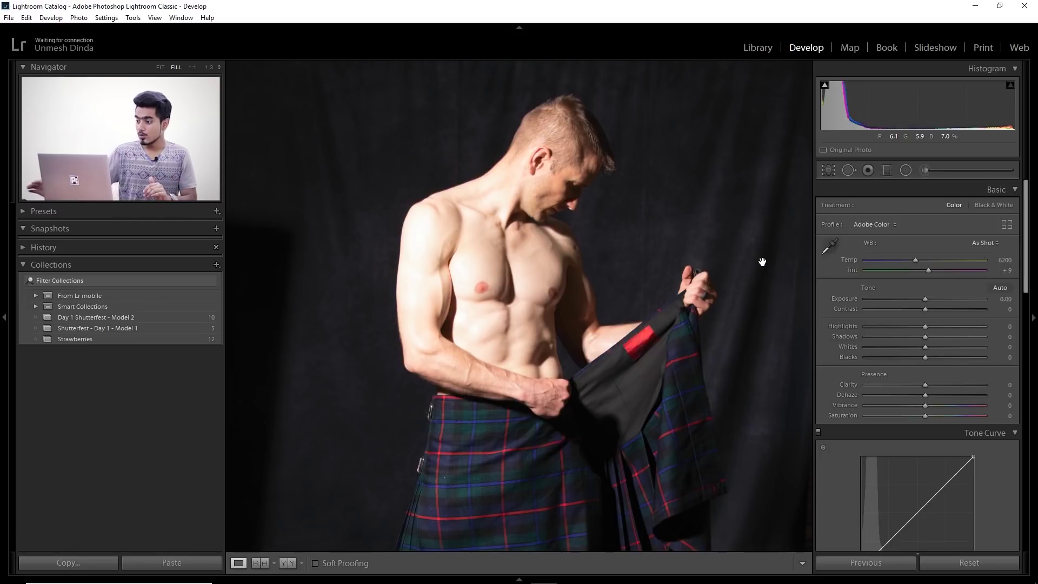
Step: Apply the Adobe Monochrome profile to the photo and open the Profile Browser
{"action": "left_click", "coordinate": [876, 225]}
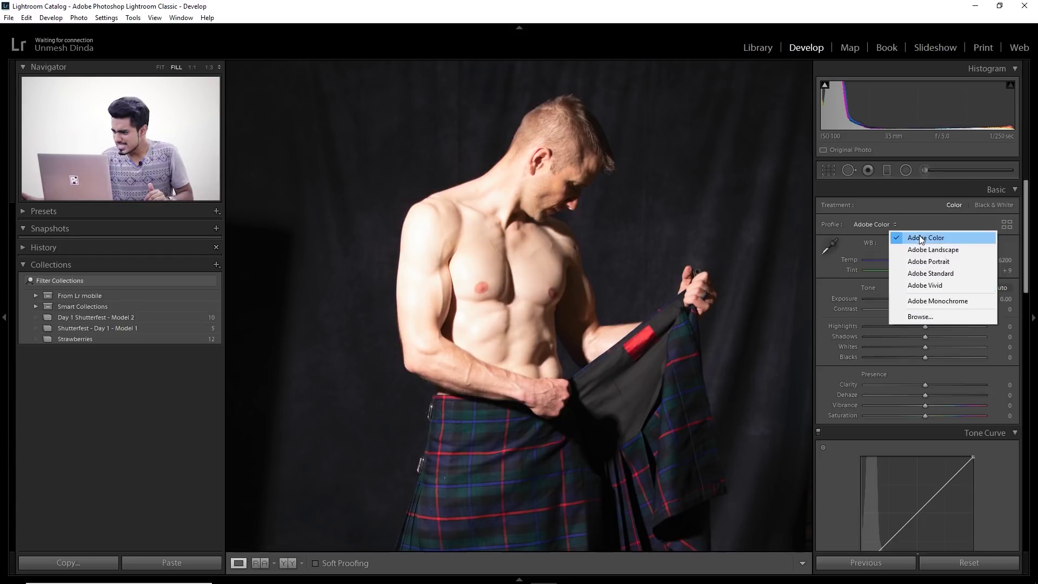
{"action": "left_click", "coordinate": [927, 301]}
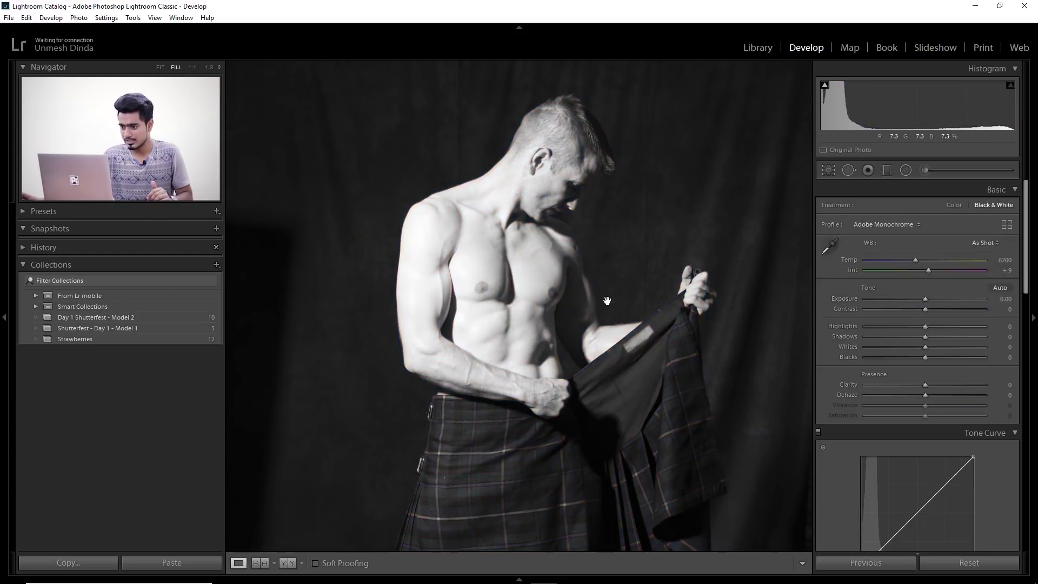
{"action": "left_click", "coordinate": [884, 225]}
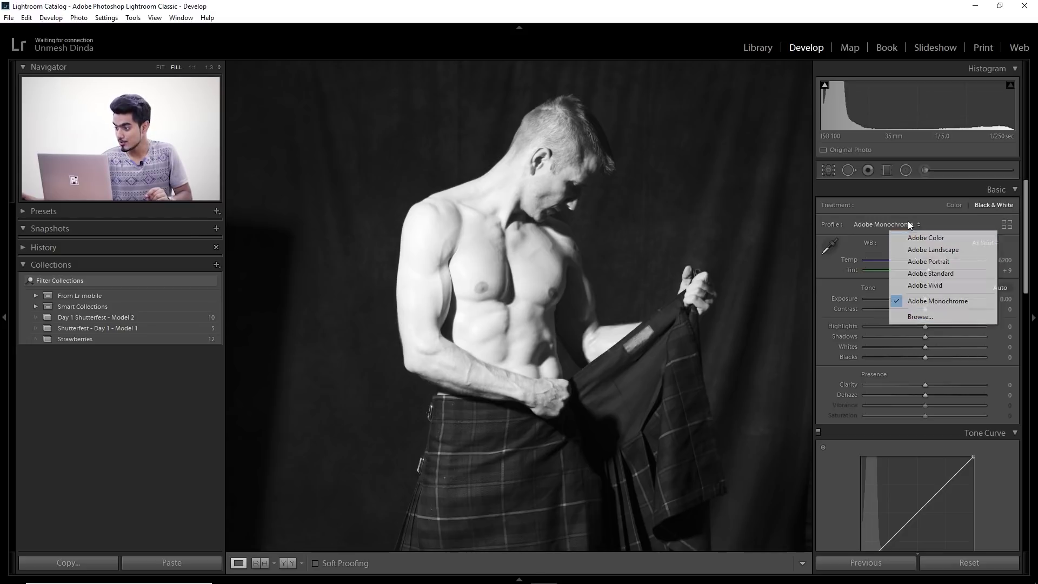
{"action": "left_click", "coordinate": [1008, 226]}
{"action": "left_click", "coordinate": [1008, 226]}
Step: Look through the profile list, collapse the B&W group, and examine the Camera Matching and Legacy profiles
{"action": "scroll", "coordinate": [949, 322], "scroll_direction": "down", "scroll_amount": 7}
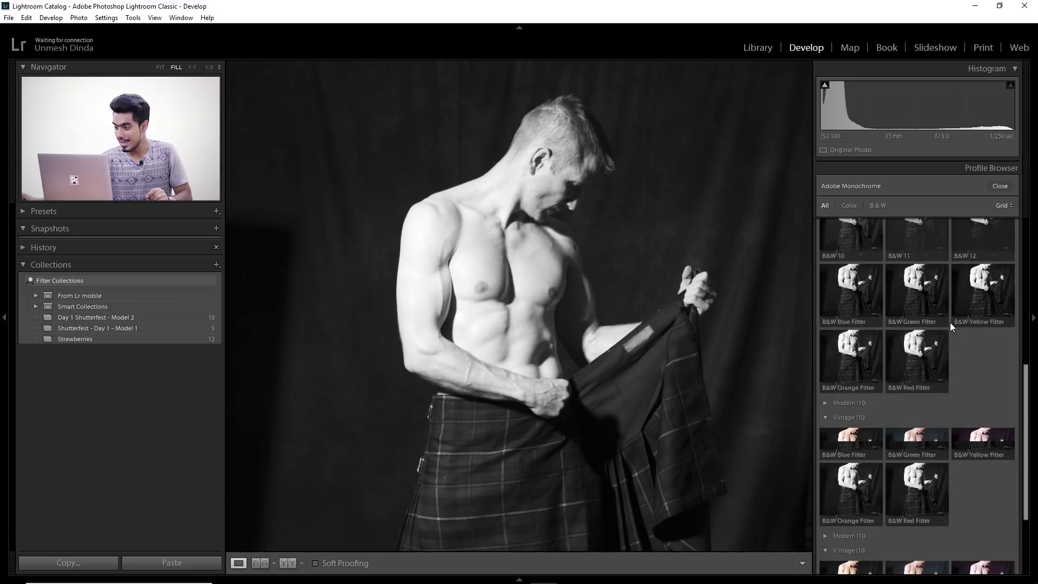
{"action": "scroll", "coordinate": [950, 323], "scroll_direction": "up", "scroll_amount": 7}
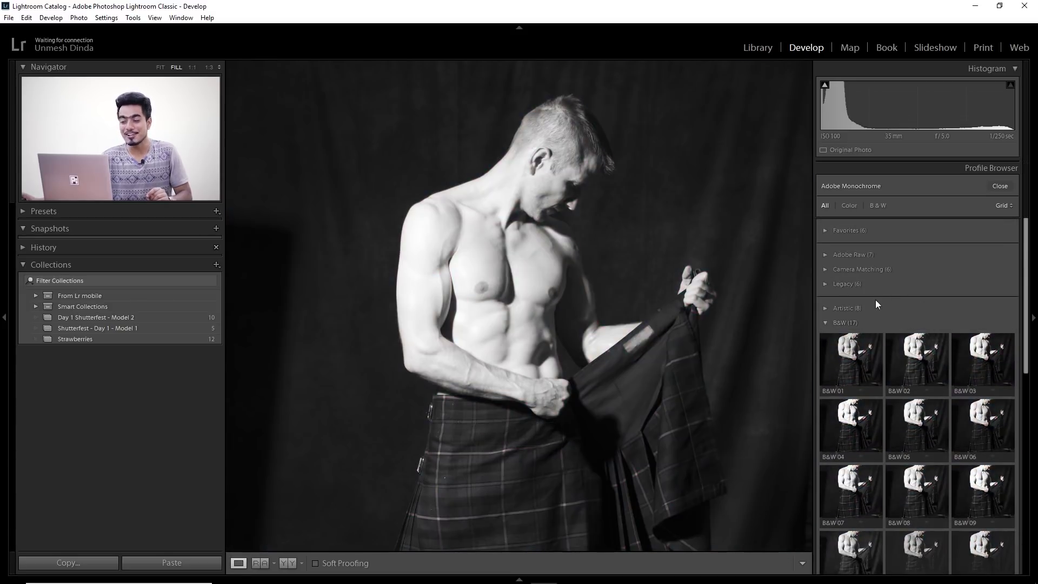
{"action": "left_click", "coordinate": [825, 323]}
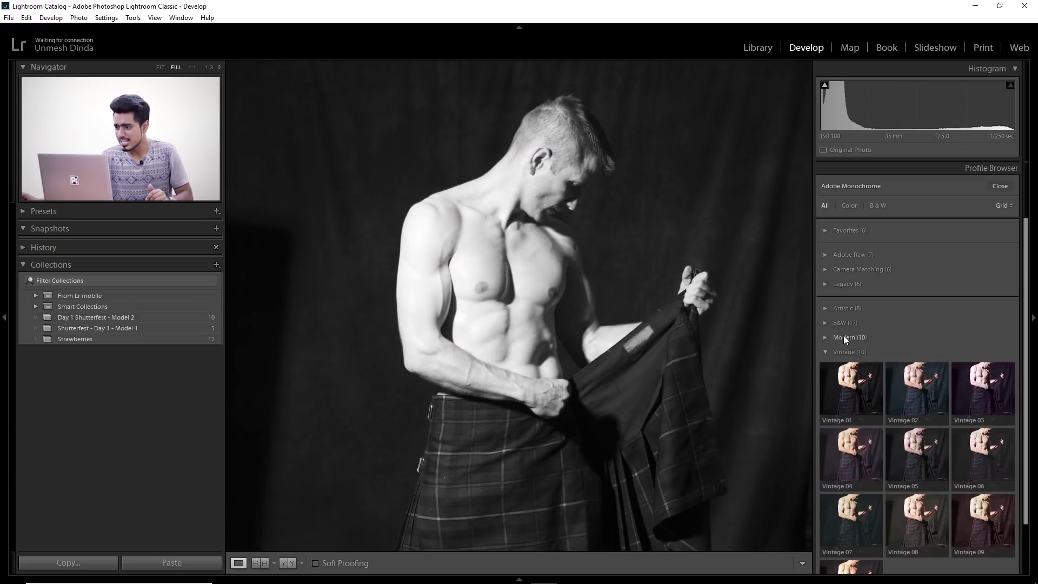
{"action": "left_click", "coordinate": [825, 269]}
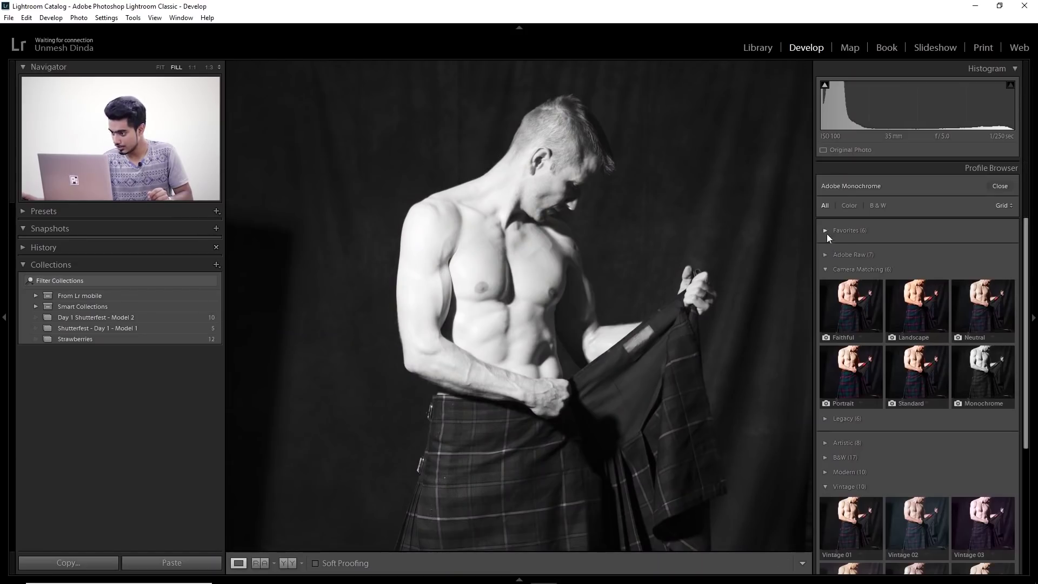
{"action": "left_click", "coordinate": [826, 267]}
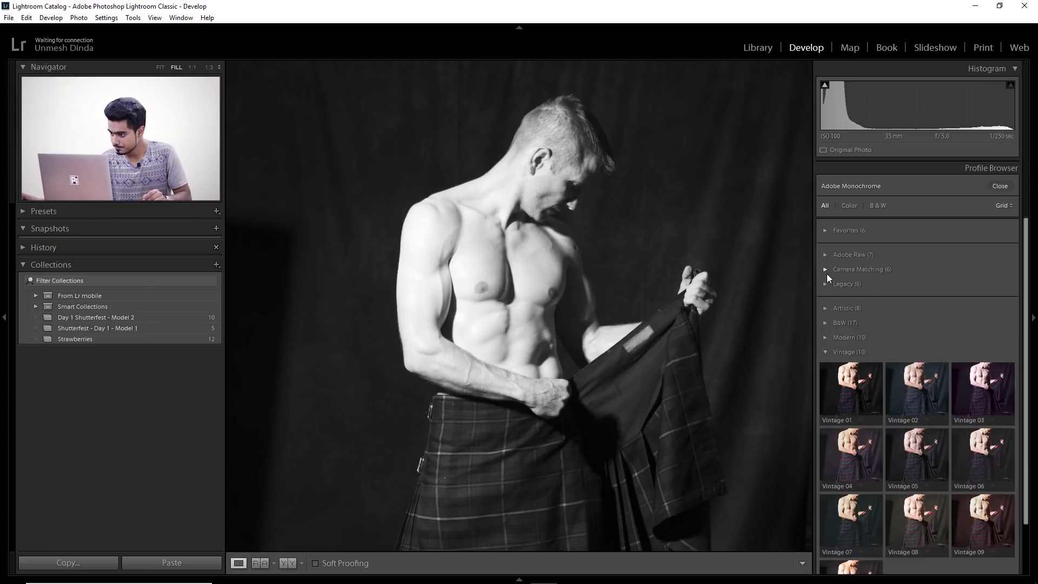
{"action": "left_click", "coordinate": [827, 287]}
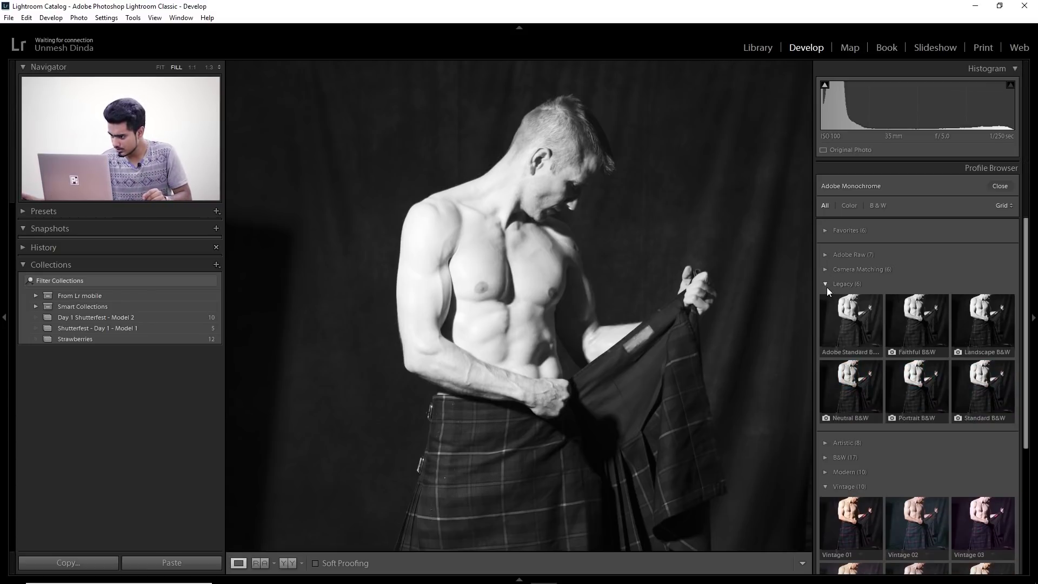
{"action": "left_click", "coordinate": [827, 287]}
Step: Examine the Vintage, Modern and Artistic profile groups and leave the B&W group expanded
{"action": "left_click", "coordinate": [825, 351]}
{"action": "left_click", "coordinate": [825, 352]}
{"action": "left_click", "coordinate": [825, 337]}
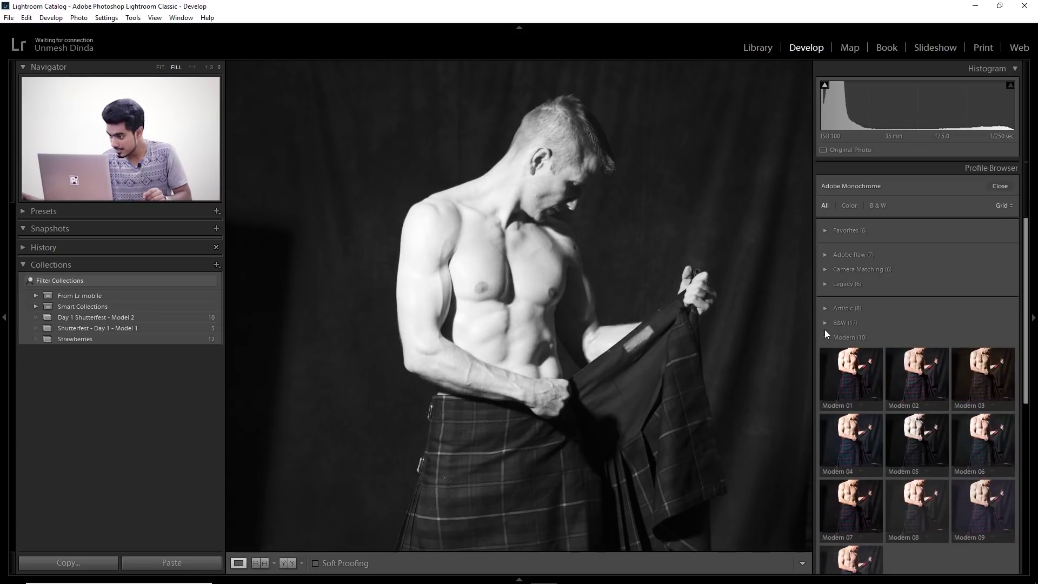
{"action": "left_click", "coordinate": [826, 322]}
{"action": "left_click", "coordinate": [825, 308]}
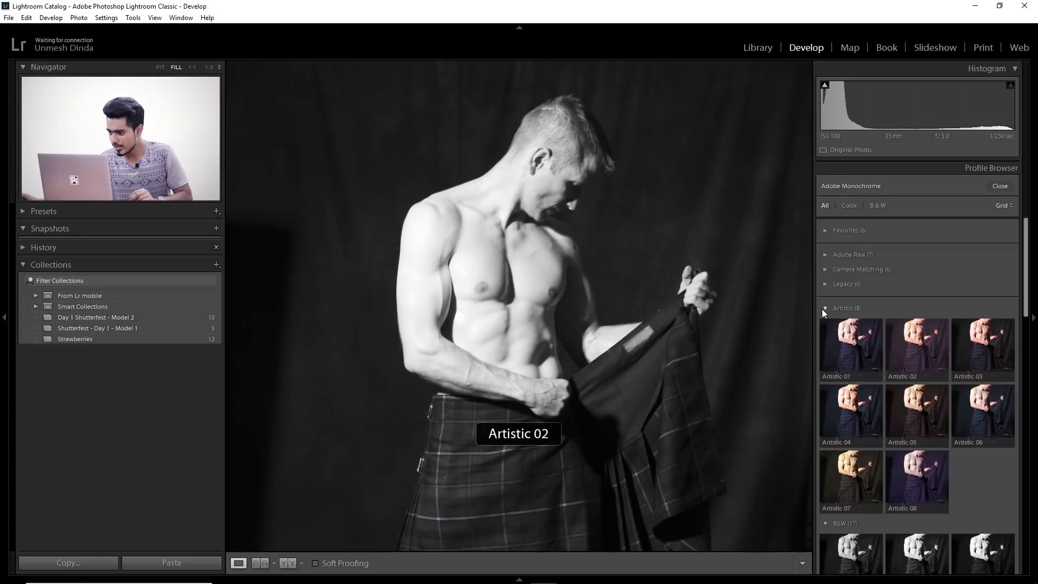
{"action": "left_click", "coordinate": [826, 308]}
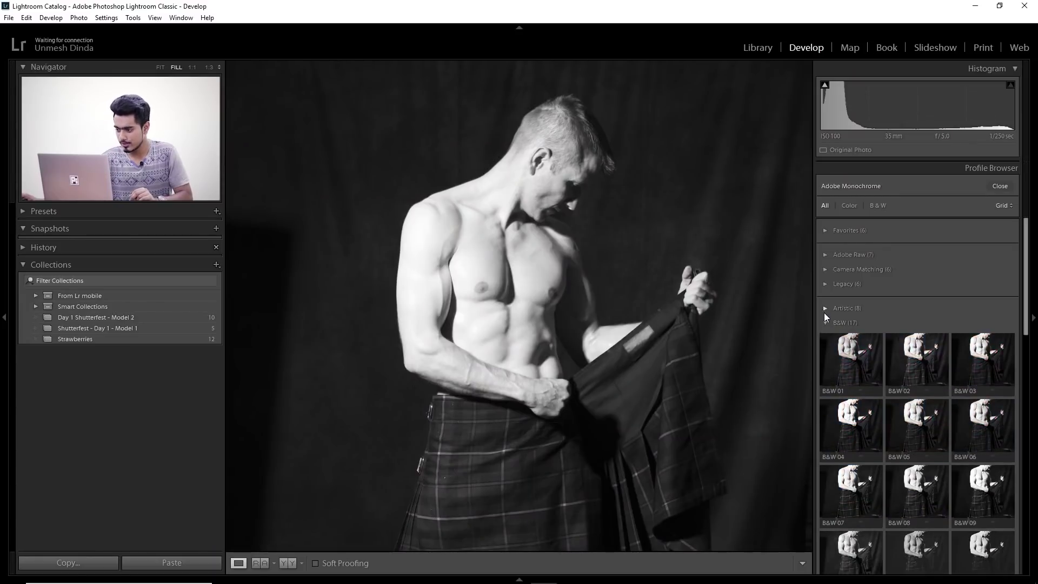
Step: Apply the B&W 11 profile with an amount of 115 and close the Profile Browser
{"action": "scroll", "coordinate": [828, 346], "scroll_direction": "down", "scroll_amount": 3}
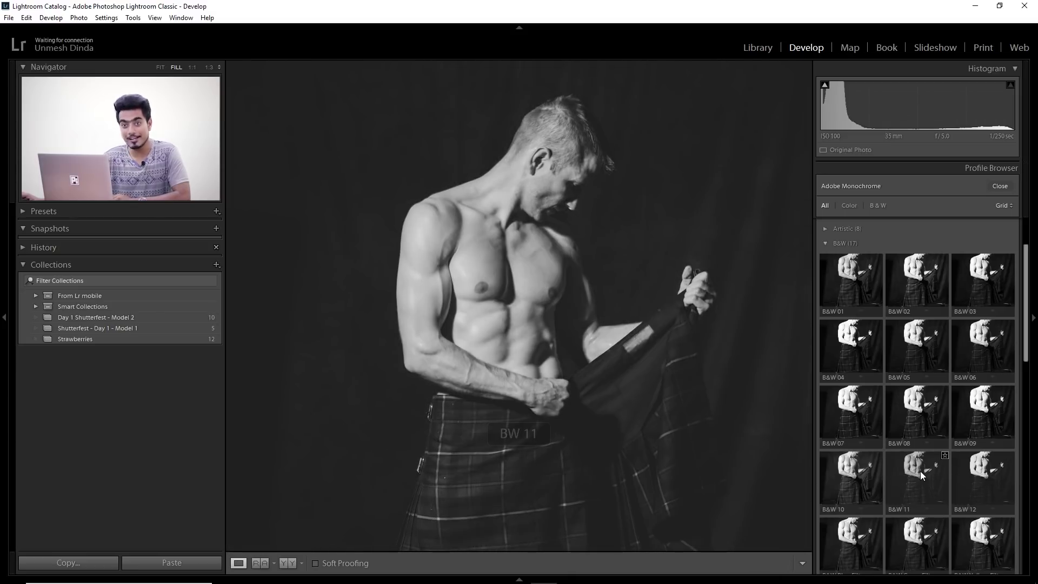
{"action": "left_click", "coordinate": [921, 472]}
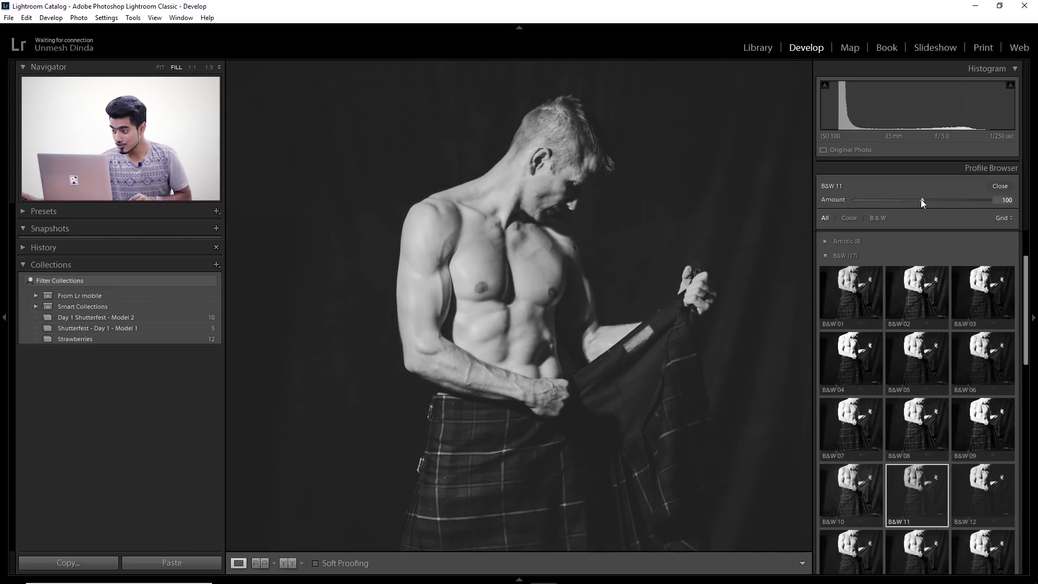
{"action": "left_click_drag", "start_coordinate": [921, 199], "coordinate": [976, 199]}
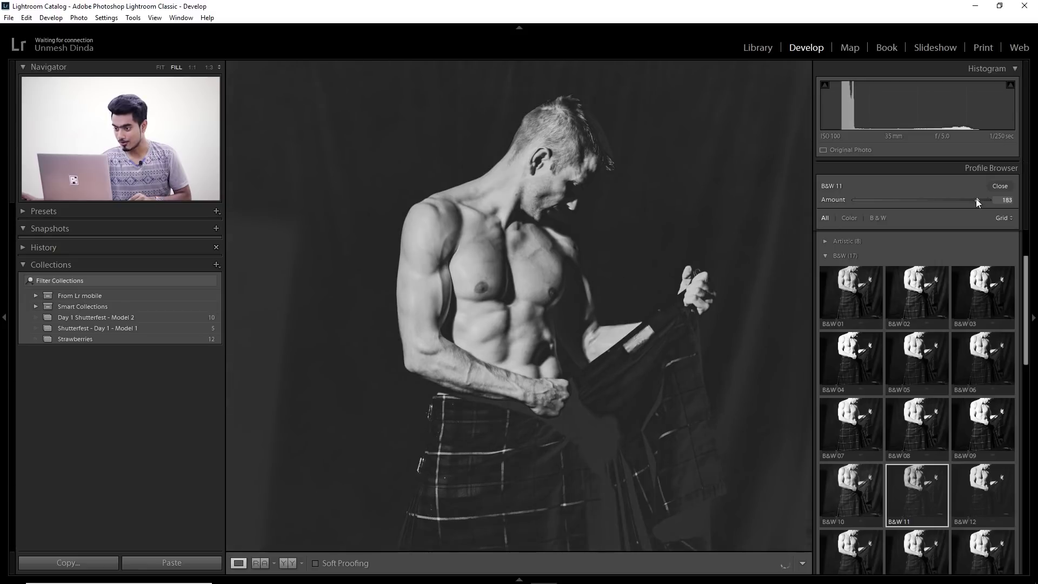
{"action": "left_click", "coordinate": [921, 200]}
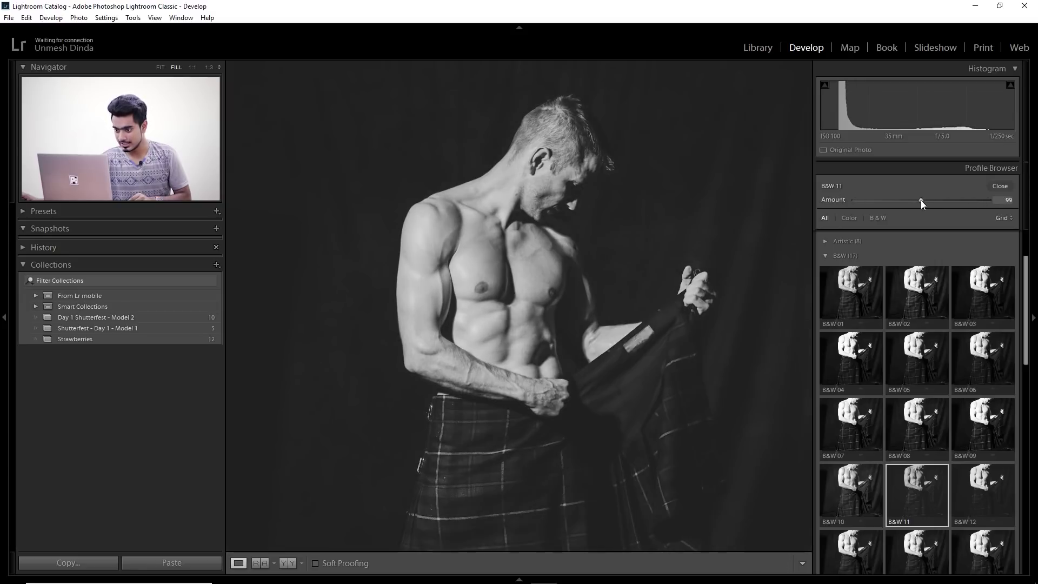
{"action": "left_click_drag", "start_coordinate": [922, 200], "coordinate": [933, 200]}
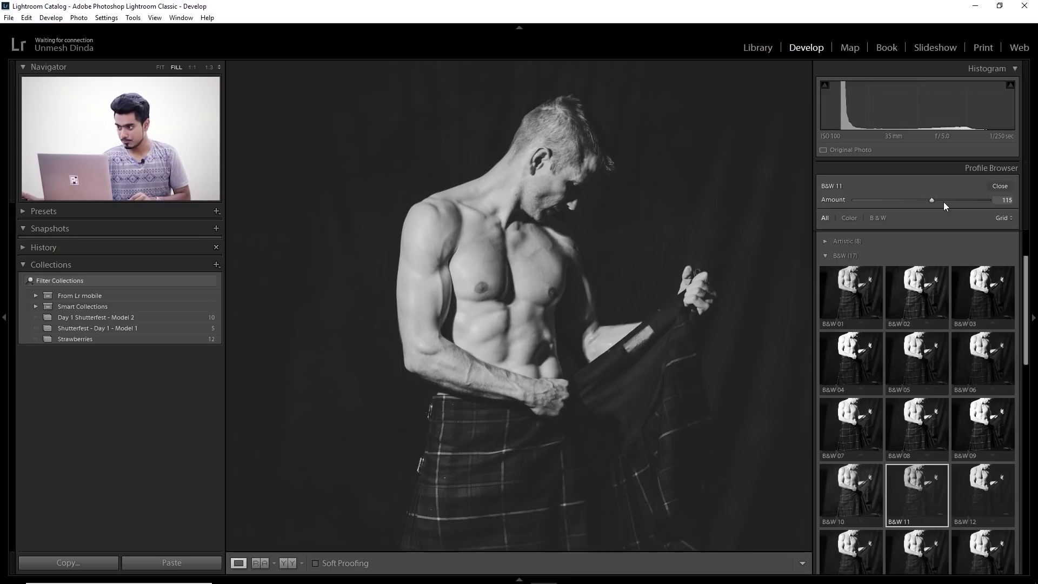
{"action": "left_click", "coordinate": [1001, 186]}
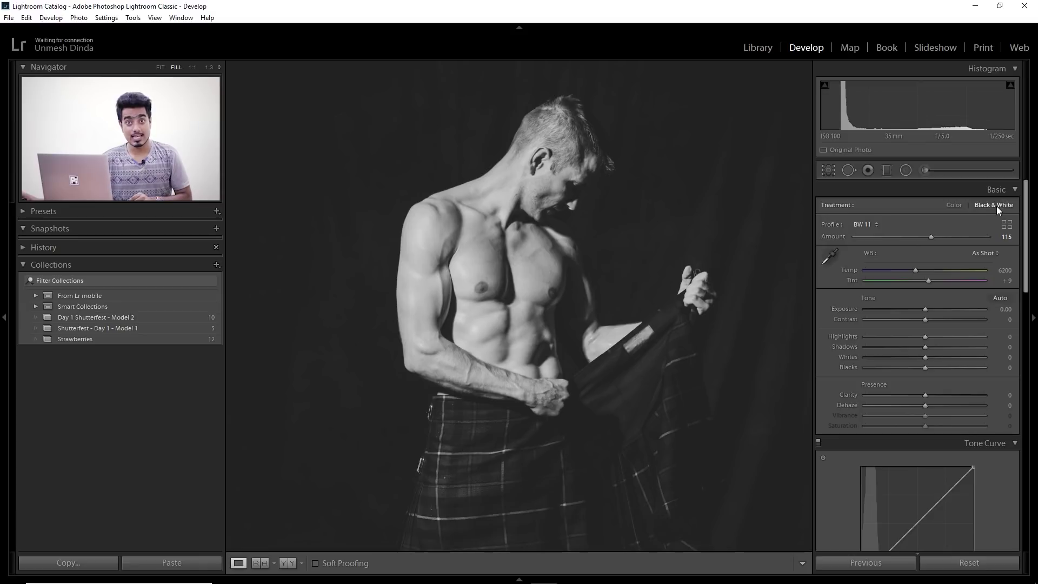
Step: Switch the photo's treatment to Color and back to Black & White
{"action": "left_click", "coordinate": [959, 204]}
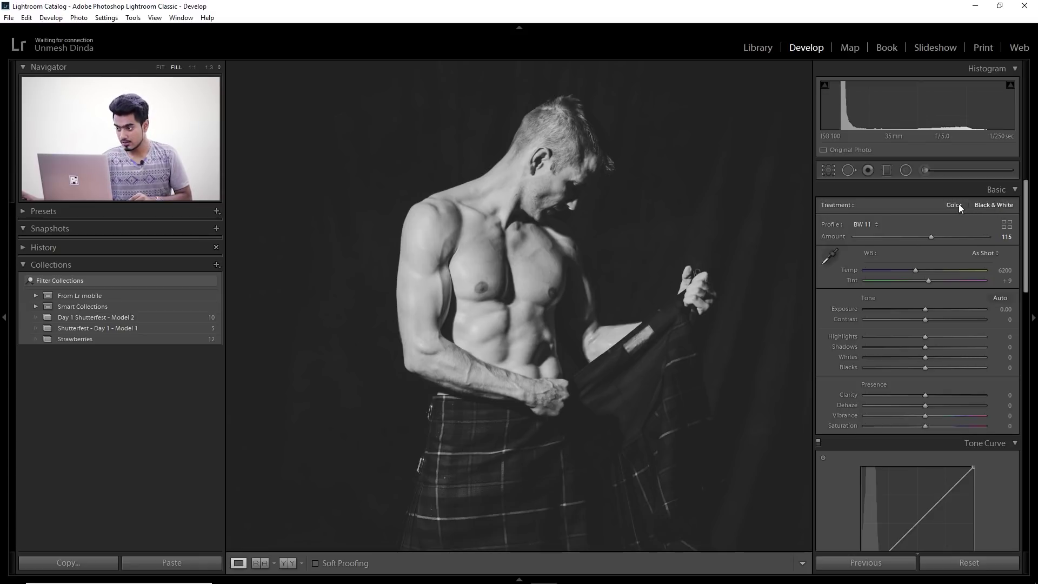
{"action": "left_click", "coordinate": [990, 206]}
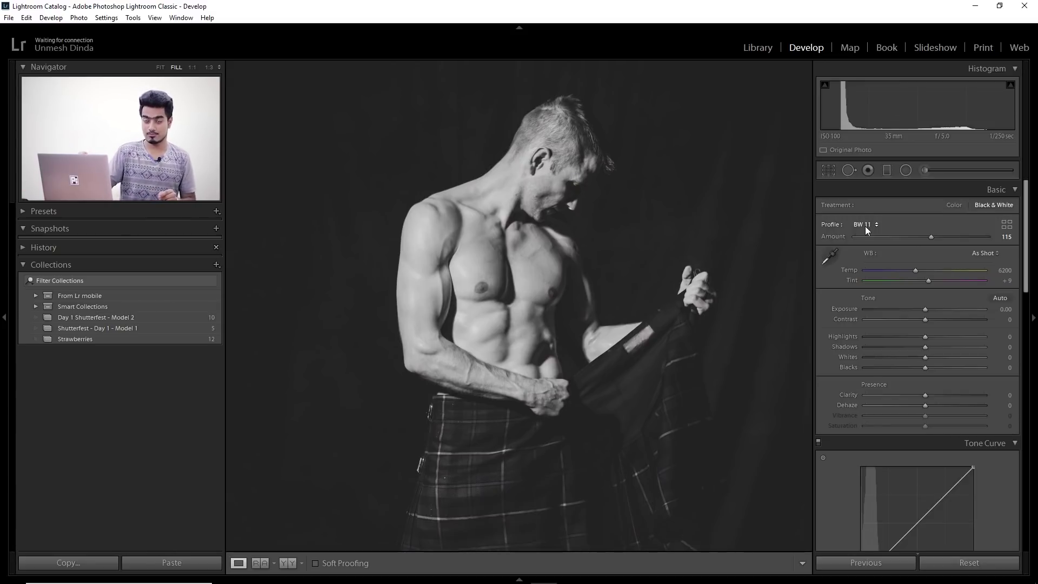
{"action": "left_click", "coordinate": [871, 224]}
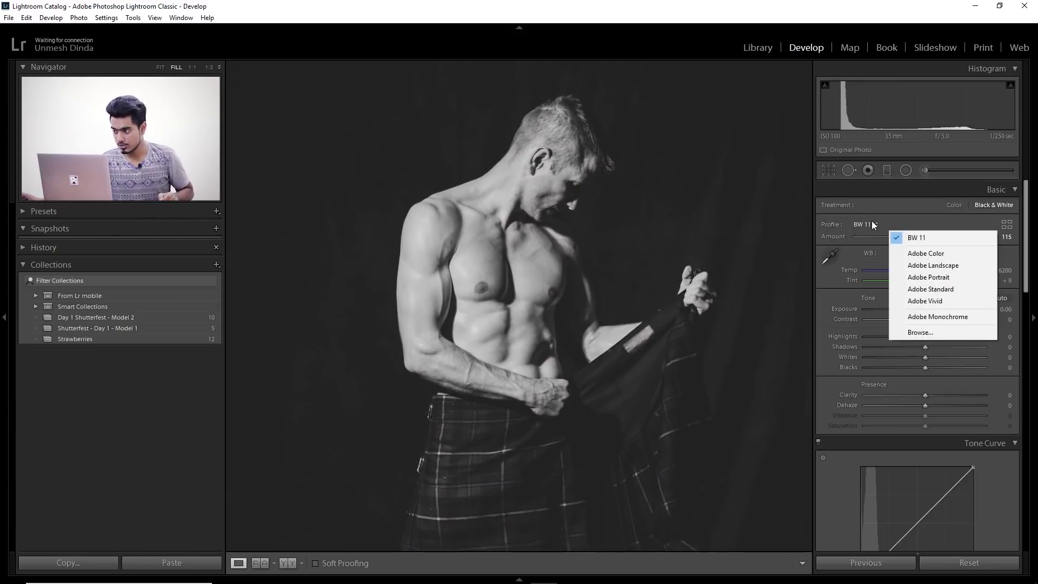
{"action": "left_click", "coordinate": [887, 213]}
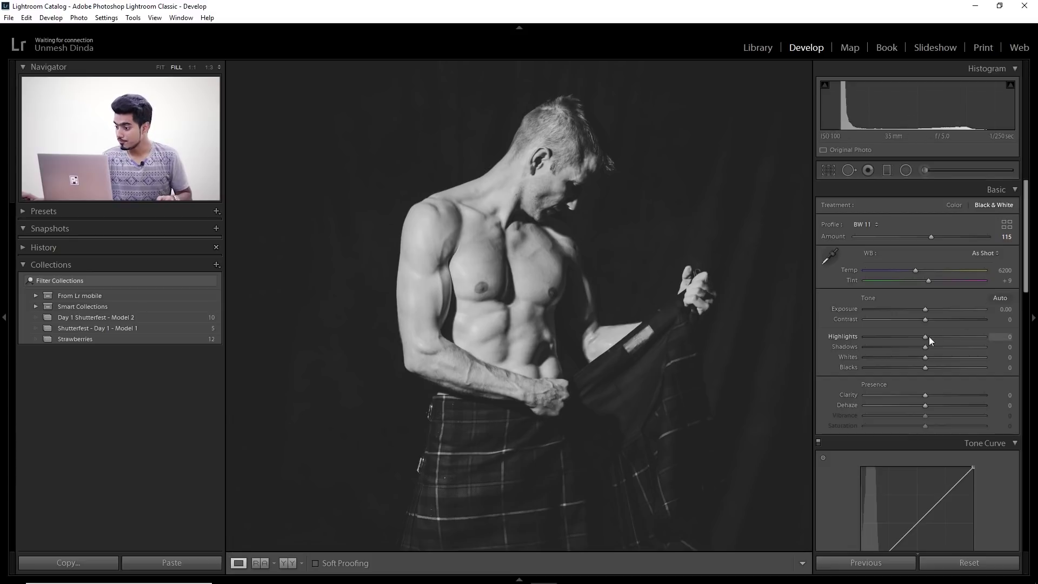
Step: Set Highlights to -37, Contrast to +23, Shadows to +9, Whites to +22 and Blacks to -7
{"action": "left_click_drag", "start_coordinate": [925, 336], "coordinate": [904, 340]}
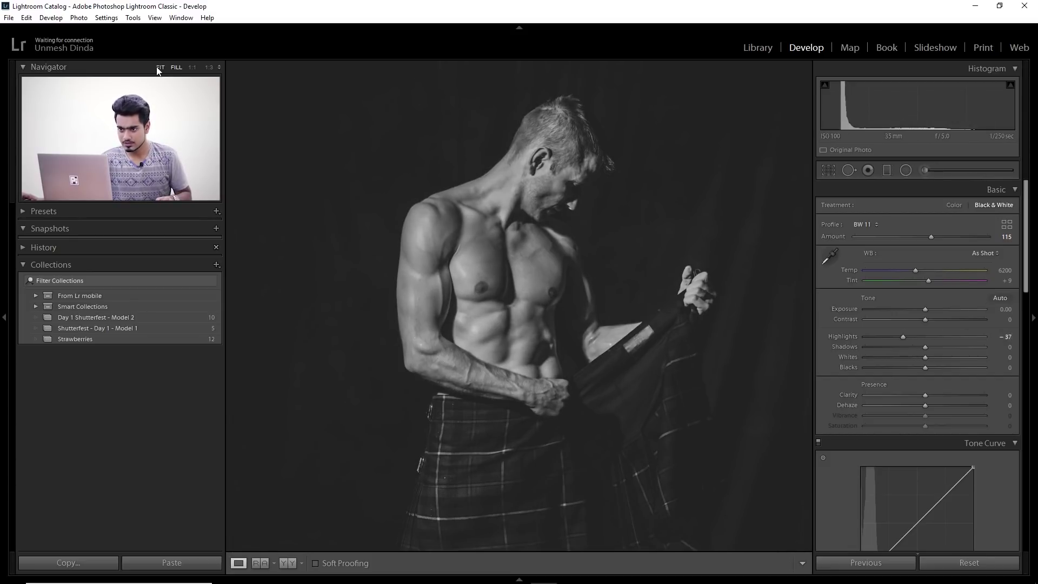
{"action": "left_click", "coordinate": [160, 67]}
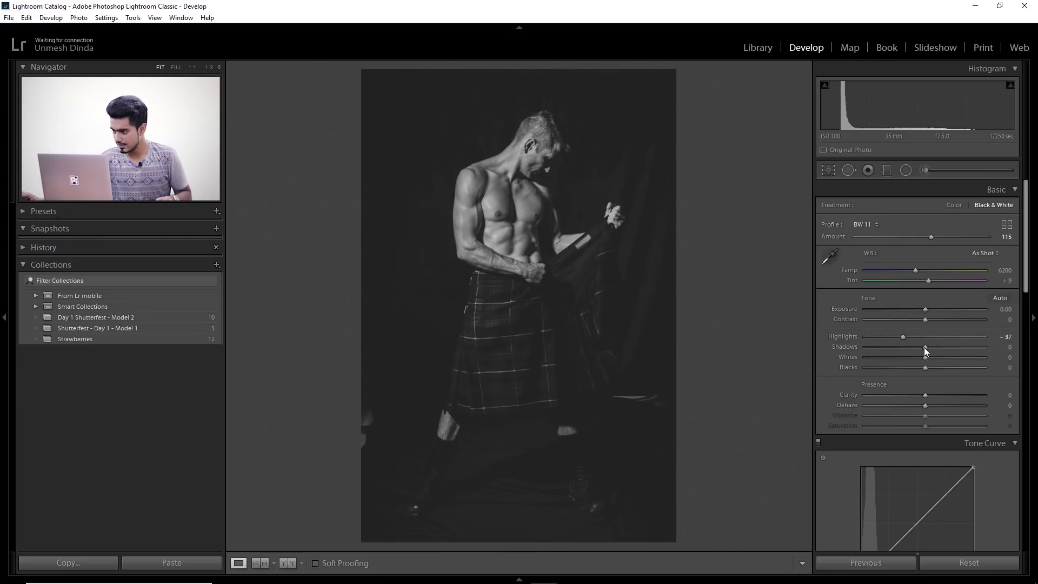
{"action": "left_click_drag", "start_coordinate": [927, 320], "coordinate": [938, 359]}
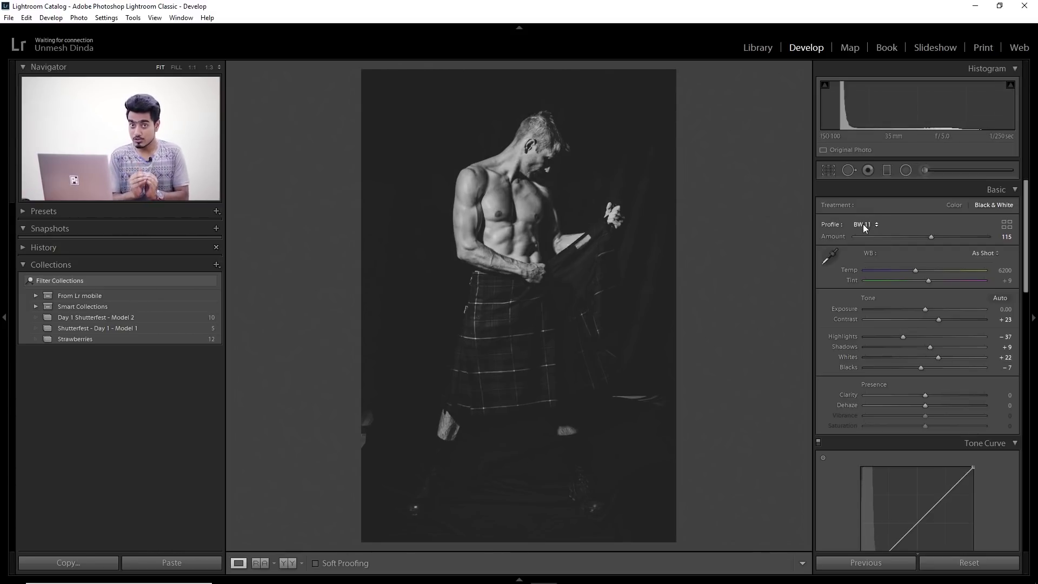
Step: Try lowering Blacks to -100, and undo that change
{"action": "left_click_drag", "start_coordinate": [921, 372], "coordinate": [814, 374]}
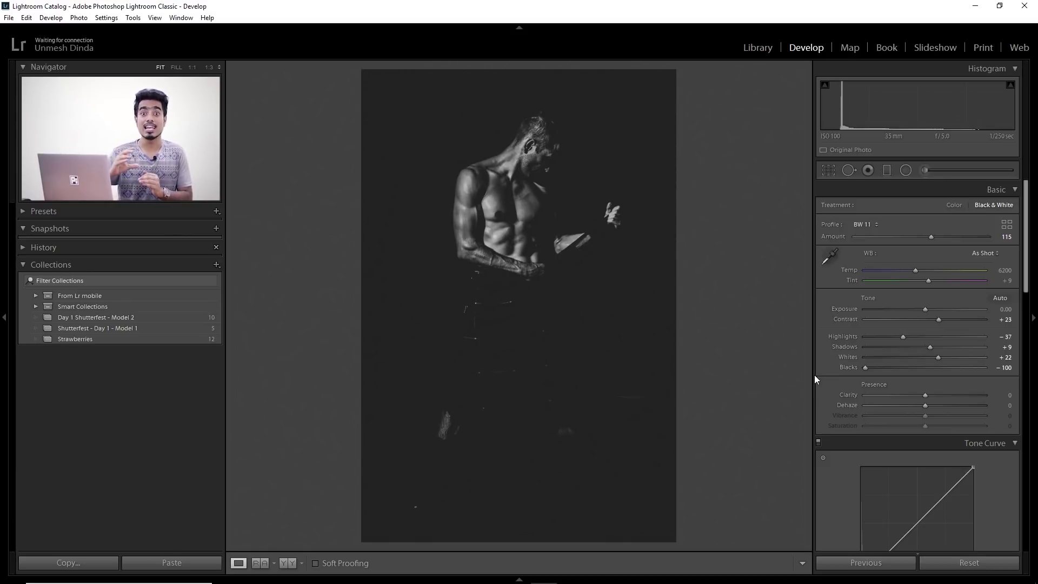
{"action": "key", "text": "ctrl+z"}
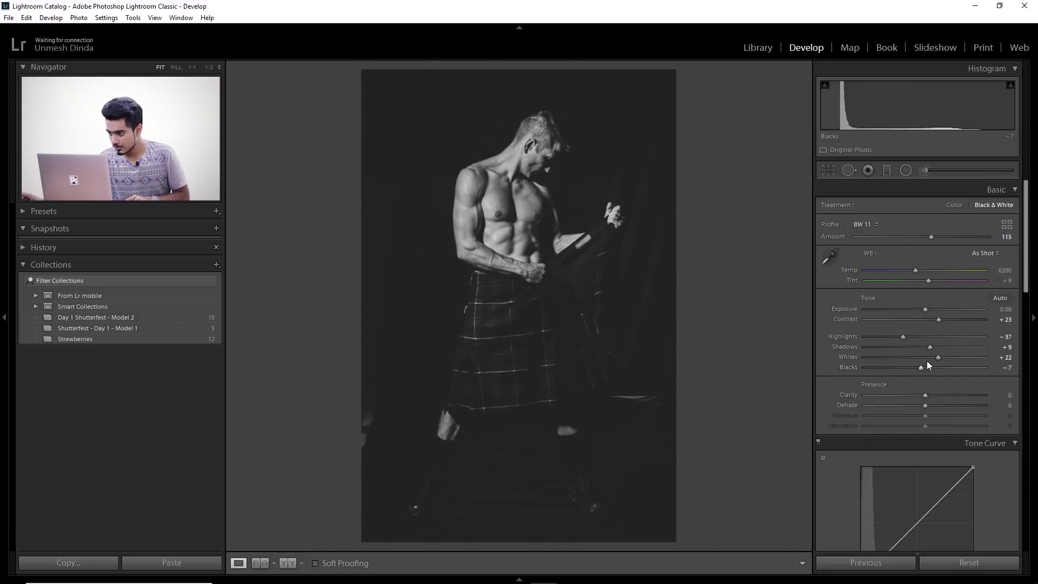
Step: Raise Shadows to +23 and Clarity to +24
{"action": "mouse_move", "coordinate": [929, 350]}
{"action": "left_mouse_down"}
{"action": "mouse_move", "coordinate": [945, 350]}
{"action": "mouse_move", "coordinate": [936, 352]}
{"action": "left_mouse_up"}
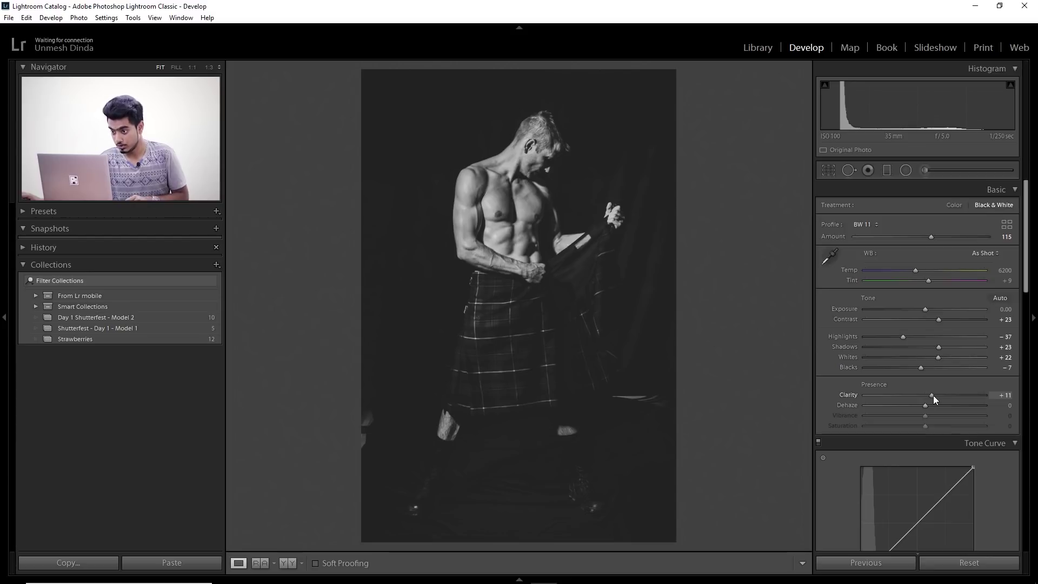
{"action": "left_click_drag", "start_coordinate": [931, 397], "coordinate": [939, 396]}
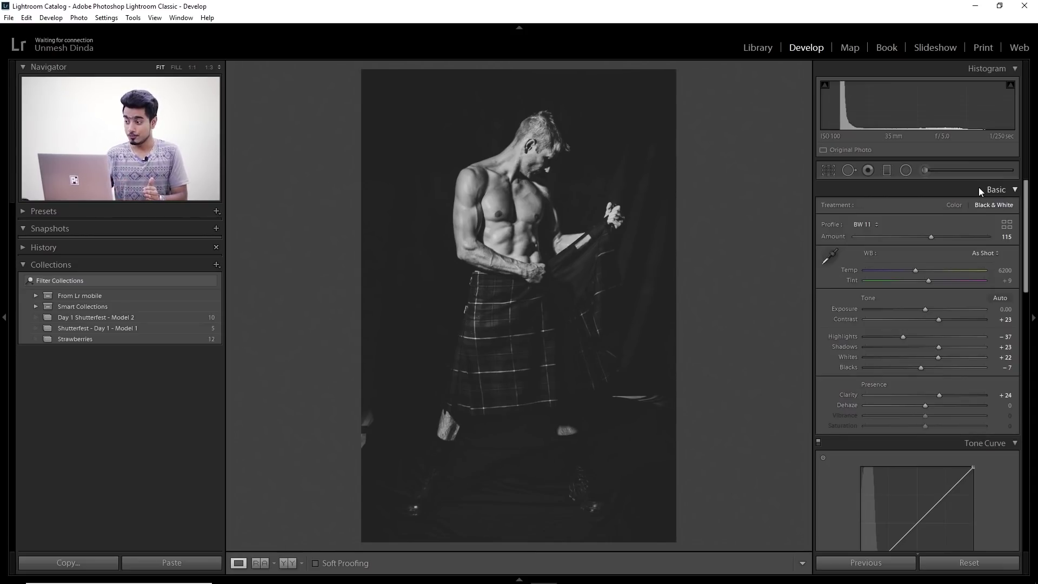
Step: Collapse the Tone Curve and B&W sections and return to the Basic adjustments
{"action": "left_click", "coordinate": [972, 442]}
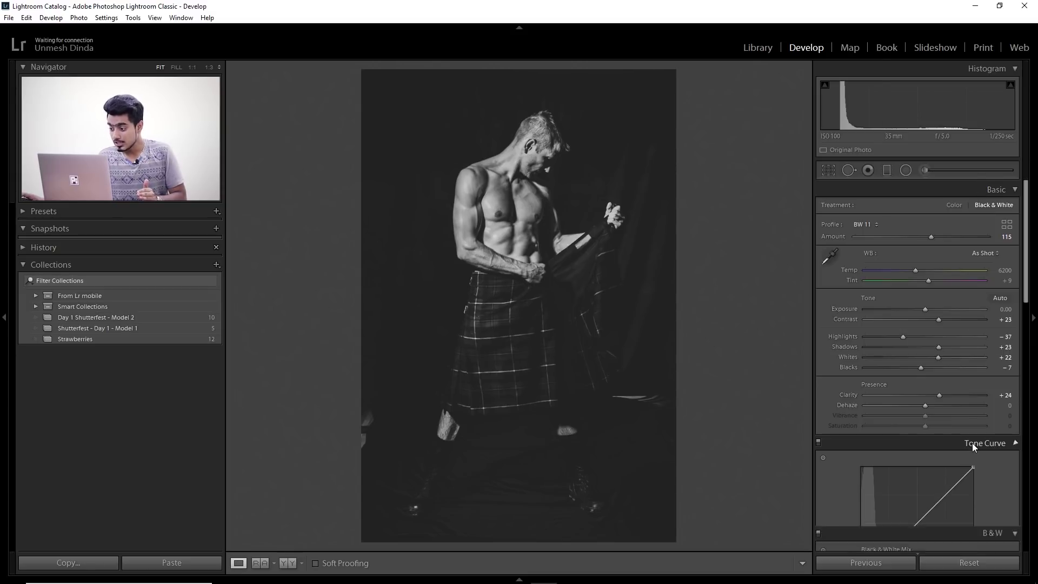
{"action": "left_click", "coordinate": [969, 458]}
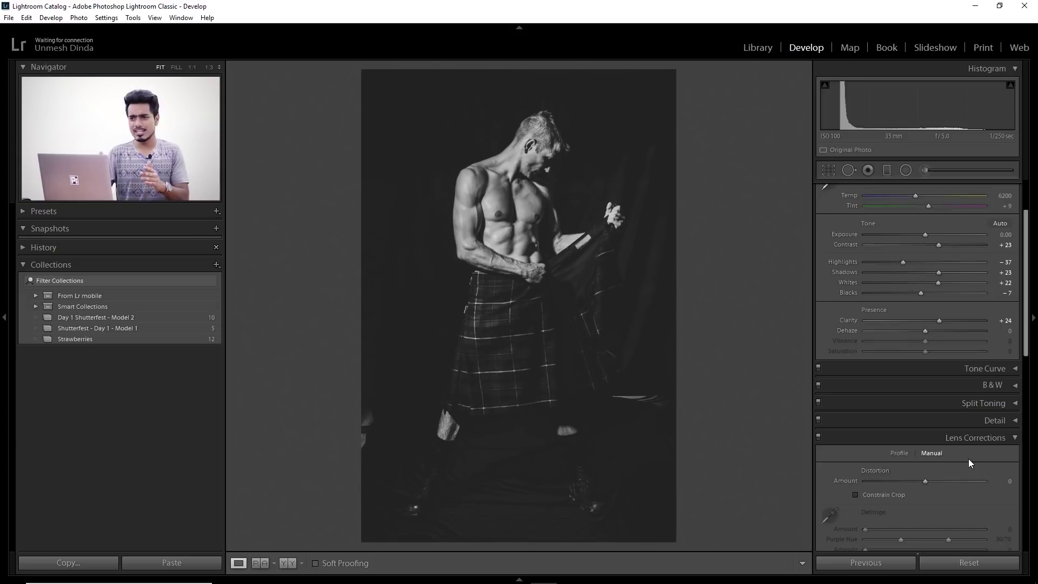
{"action": "scroll", "coordinate": [1001, 335], "scroll_direction": "up", "scroll_amount": 2}
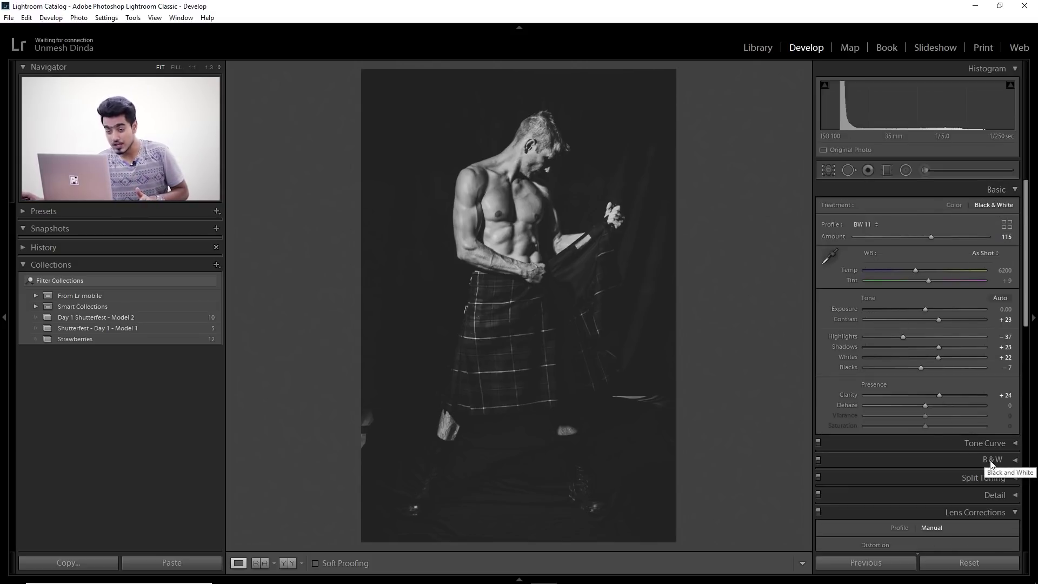
Step: Switch the treatment to Color to compare the available color-mix section, and return to Black & White
{"action": "left_click", "coordinate": [954, 206]}
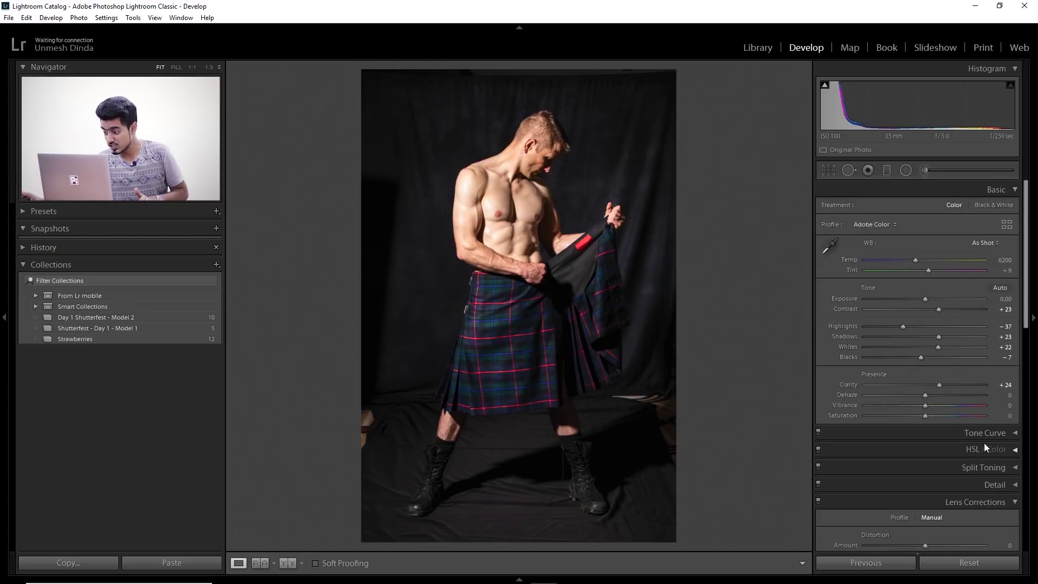
{"action": "left_click", "coordinate": [990, 205]}
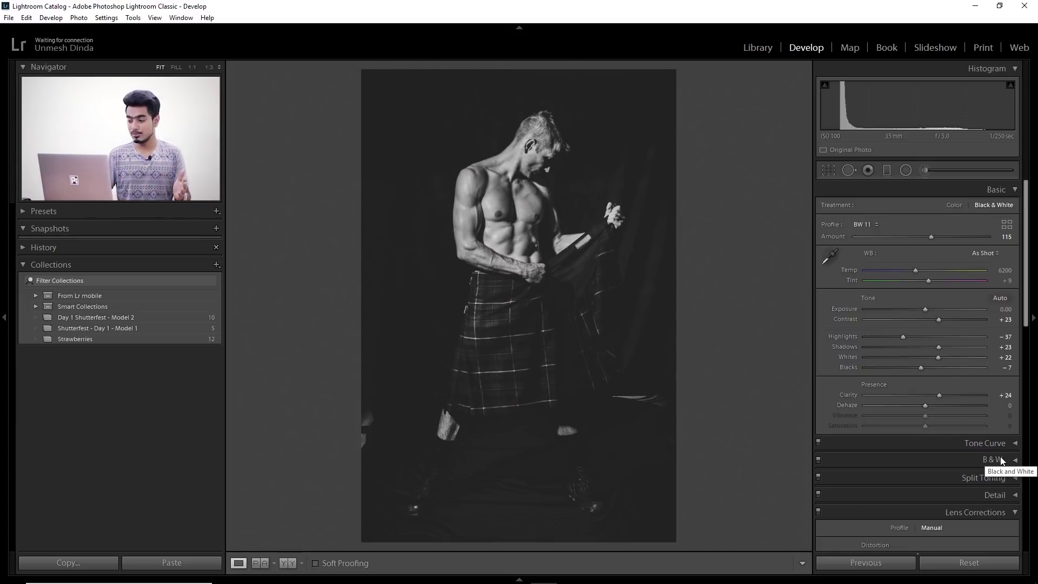
Step: Set the Black & White Mix to Red +11, Orange -6, Yellow +13, Green +8, Aqua +99, Blue +38, Purple +49 and Magenta +59
{"action": "left_click", "coordinate": [987, 459]}
{"action": "scroll", "coordinate": [916, 424], "scroll_direction": "down", "scroll_amount": 2}
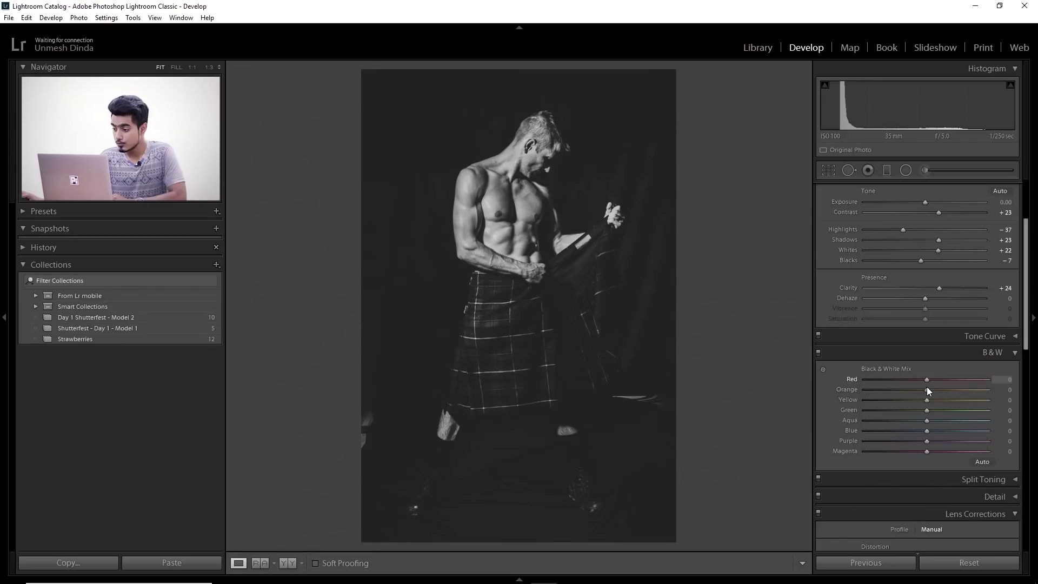
{"action": "left_click_drag", "start_coordinate": [928, 387], "coordinate": [950, 386]}
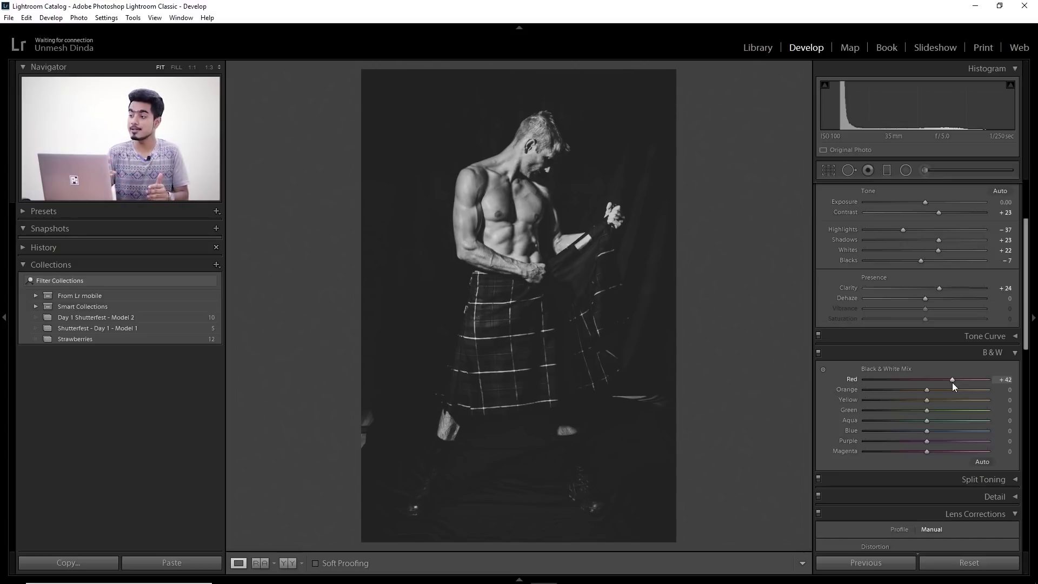
{"action": "left_click_drag", "start_coordinate": [940, 376], "coordinate": [988, 420]}
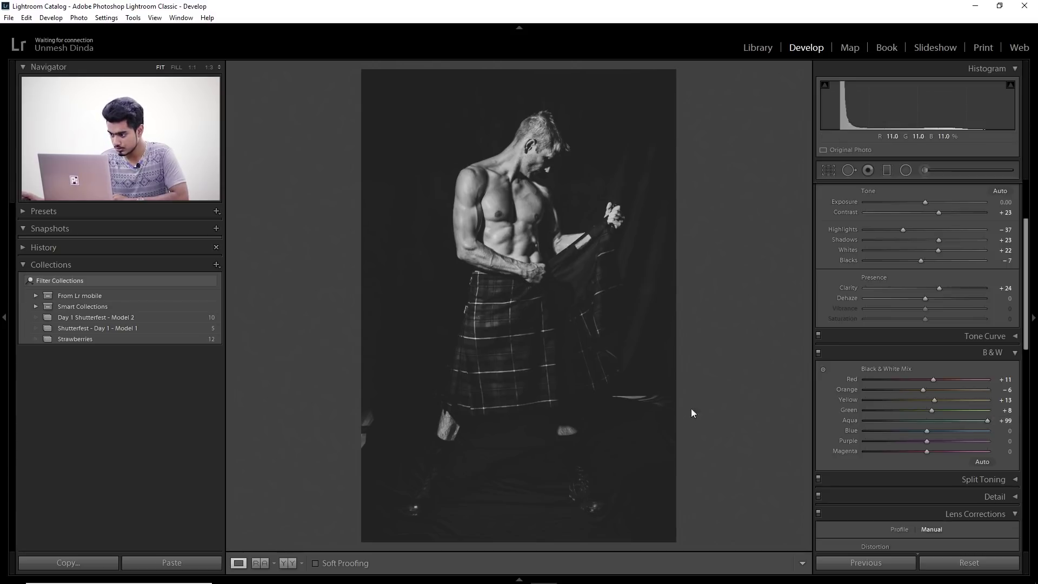
{"action": "left_click_drag", "start_coordinate": [954, 433], "coordinate": [956, 432]}
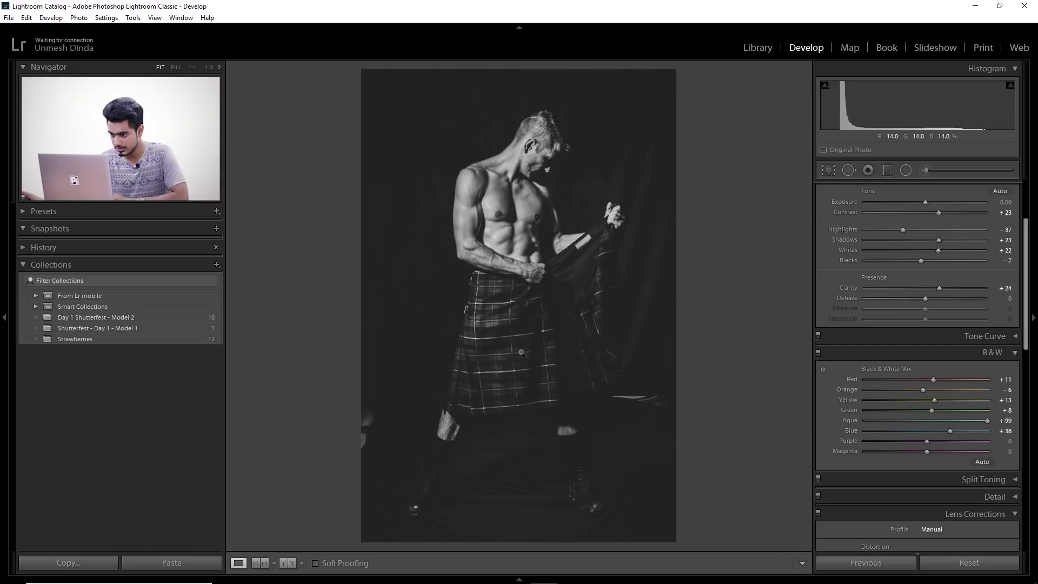
{"action": "left_click_drag", "start_coordinate": [927, 441], "coordinate": [959, 451]}
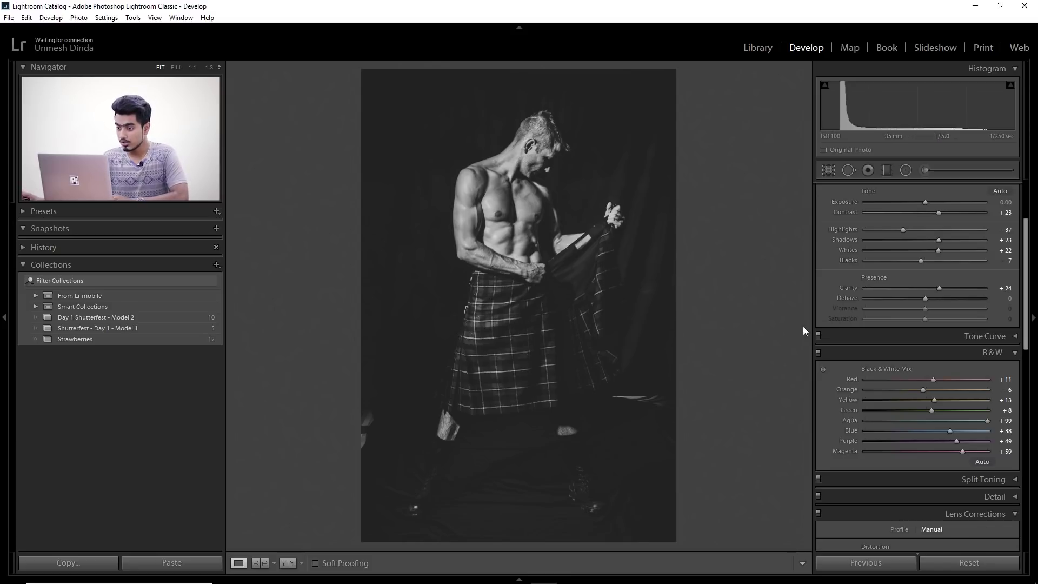
Step: Set Dehaze to +7, increase Clarity slightly and lower Highlights a little further
{"action": "scroll", "coordinate": [889, 314], "scroll_direction": "up", "scroll_amount": 3}
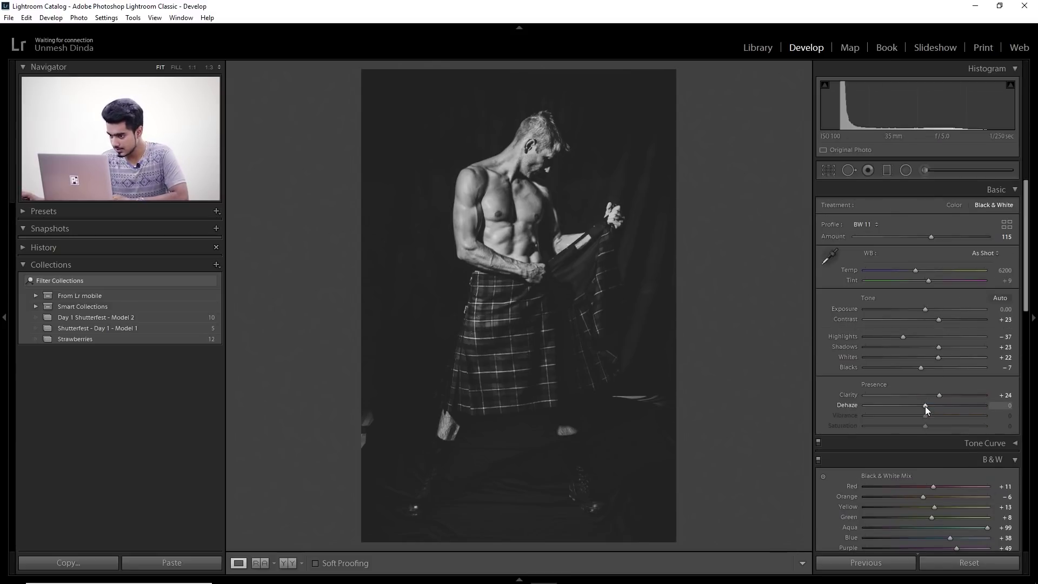
{"action": "left_click_drag", "start_coordinate": [934, 407], "coordinate": [929, 407]}
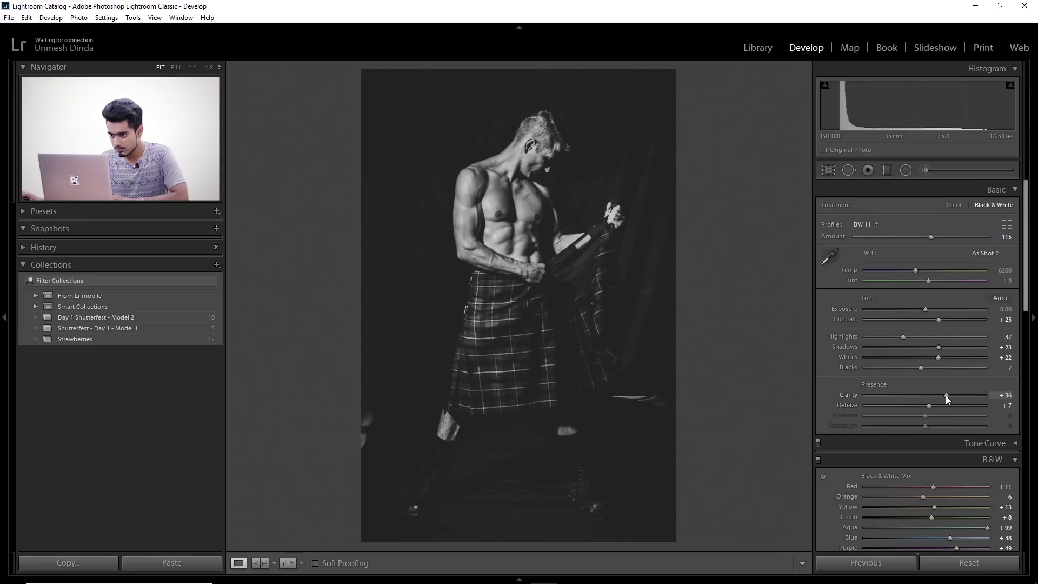
{"action": "left_click_drag", "start_coordinate": [946, 396], "coordinate": [944, 395]}
{"action": "mouse_move", "coordinate": [903, 337]}
{"action": "left_mouse_down"}
{"action": "mouse_move", "coordinate": [892, 340]}
{"action": "mouse_move", "coordinate": [946, 357]}
{"action": "mouse_move", "coordinate": [894, 341]}
{"action": "left_mouse_up"}
Step: Set the sharpening Amount to 111 and Radius to 1.1, judging the radius with the grayscale preview at 1:1 zoom
{"action": "left_click_drag", "start_coordinate": [1027, 258], "coordinate": [1024, 366]}
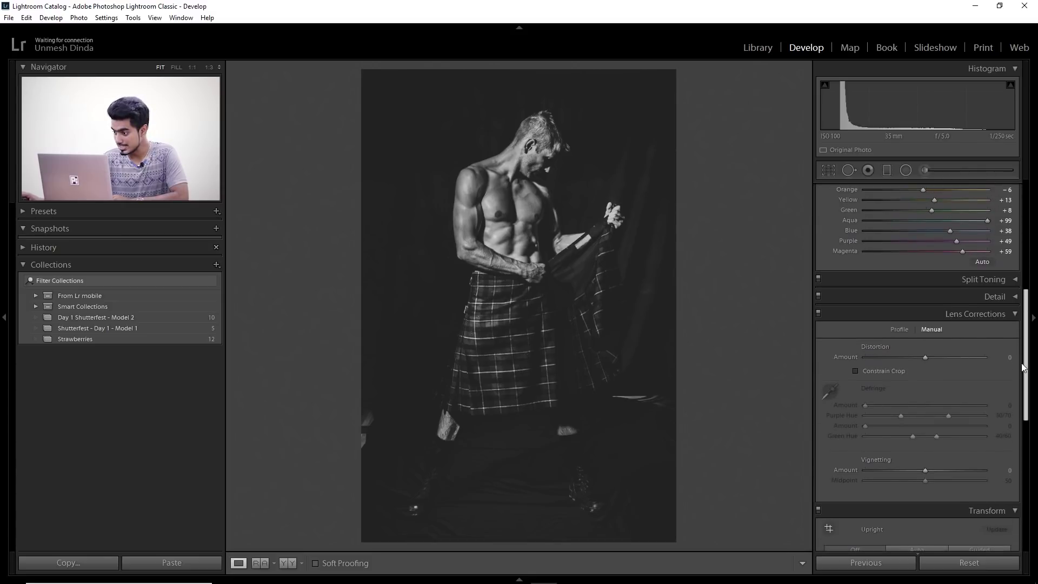
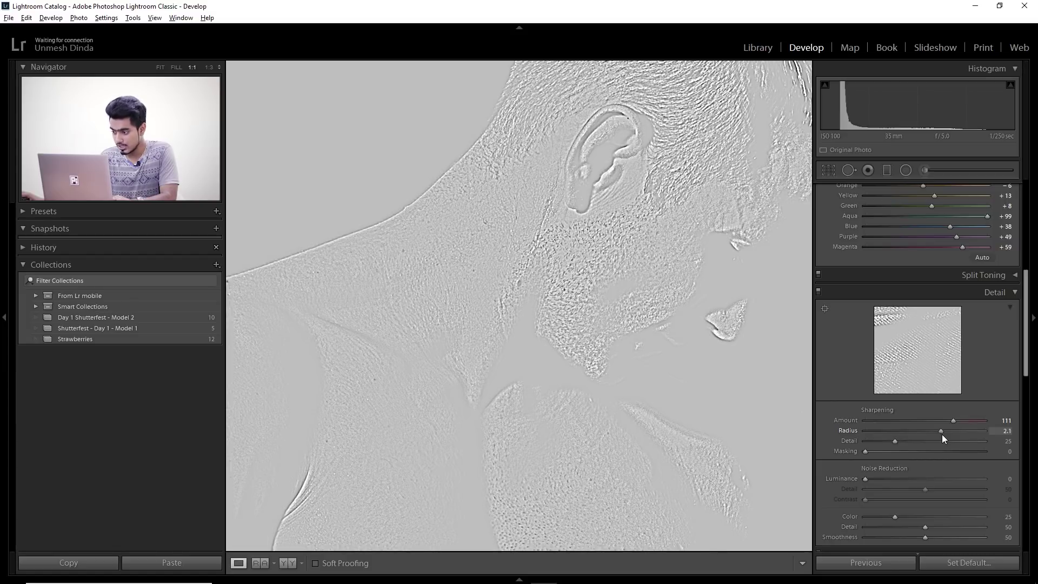
{"action": "key", "text": "alt"}
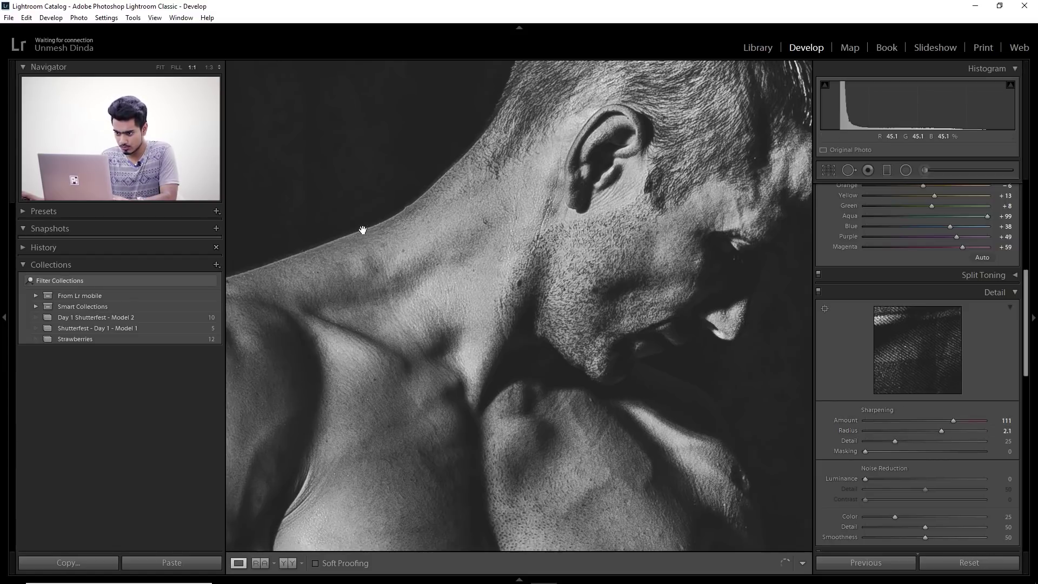
{"action": "left_click_drag", "start_coordinate": [943, 432], "coordinate": [958, 432]}
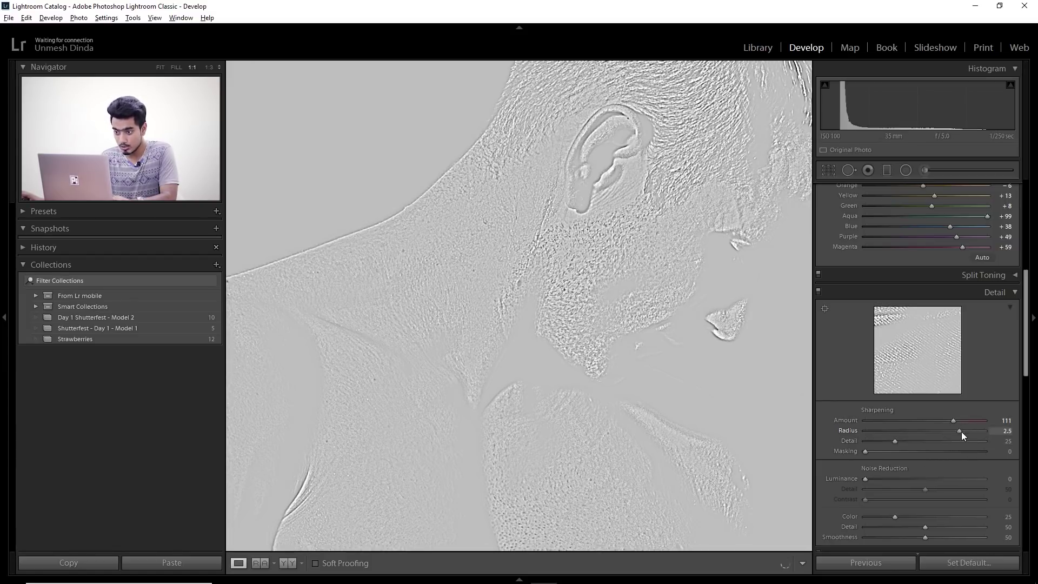
{"action": "left_click_drag", "start_coordinate": [969, 432], "coordinate": [887, 433]}
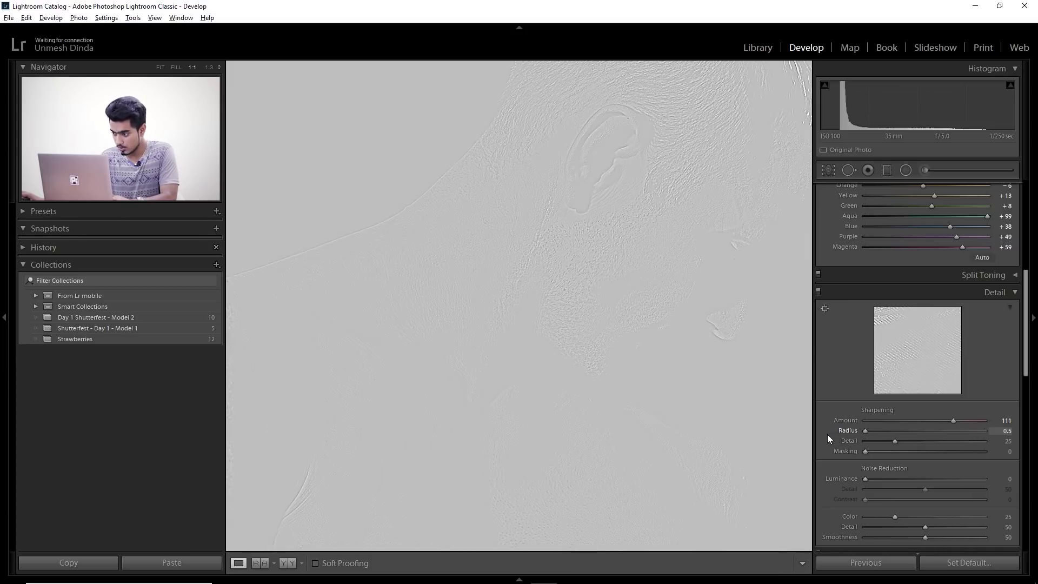
{"action": "left_click_drag", "start_coordinate": [882, 434], "coordinate": [957, 432]}
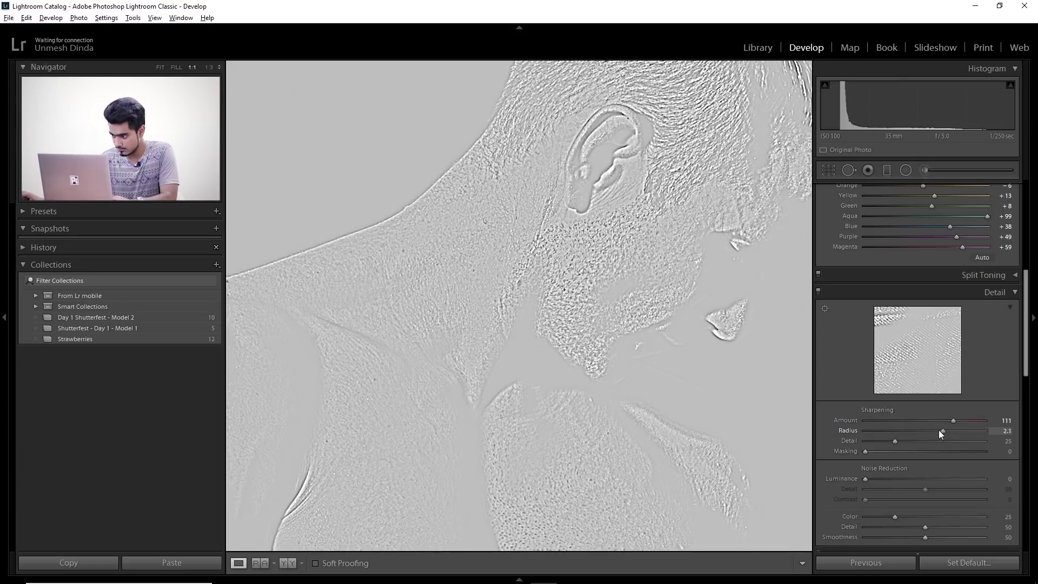
{"action": "left_click_drag", "start_coordinate": [919, 430], "coordinate": [884, 433]}
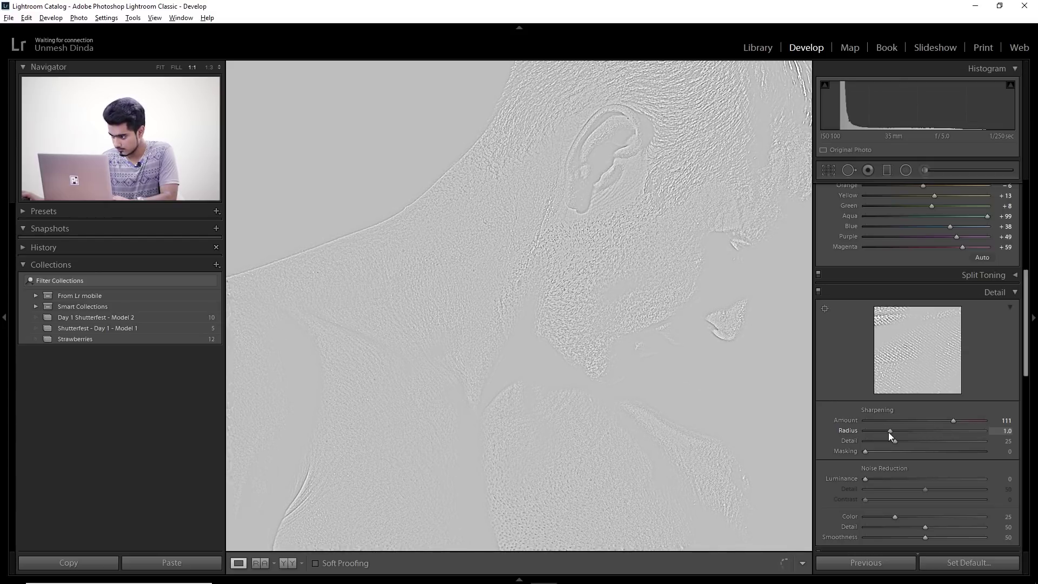
{"action": "left_click_drag", "start_coordinate": [891, 432], "coordinate": [894, 443]}
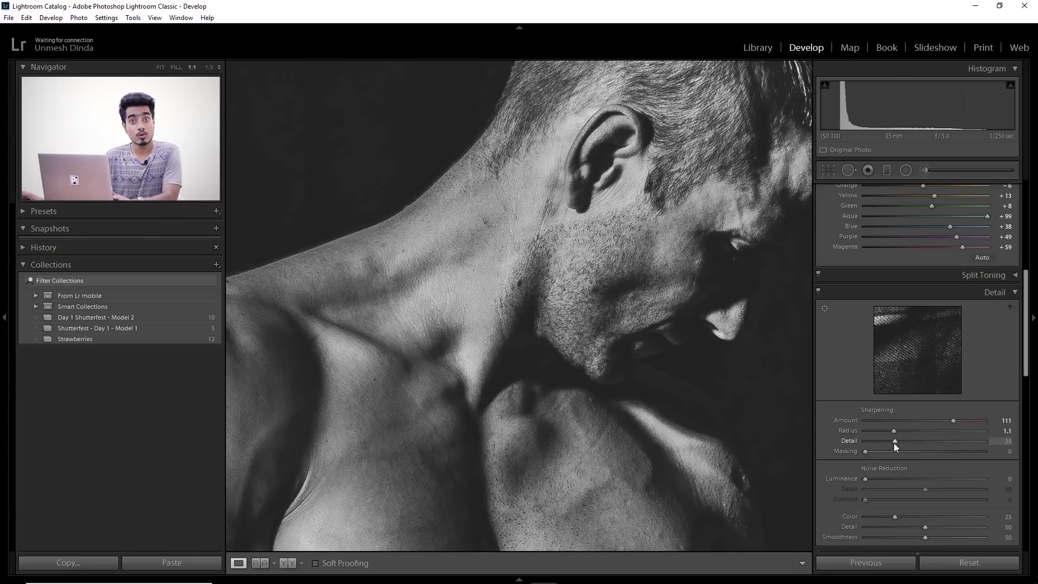
Step: Set the sharpening Detail to 33 using the grayscale preview, and return to the full view of the photo
{"action": "left_click", "coordinate": [894, 443], "text": "alt"}
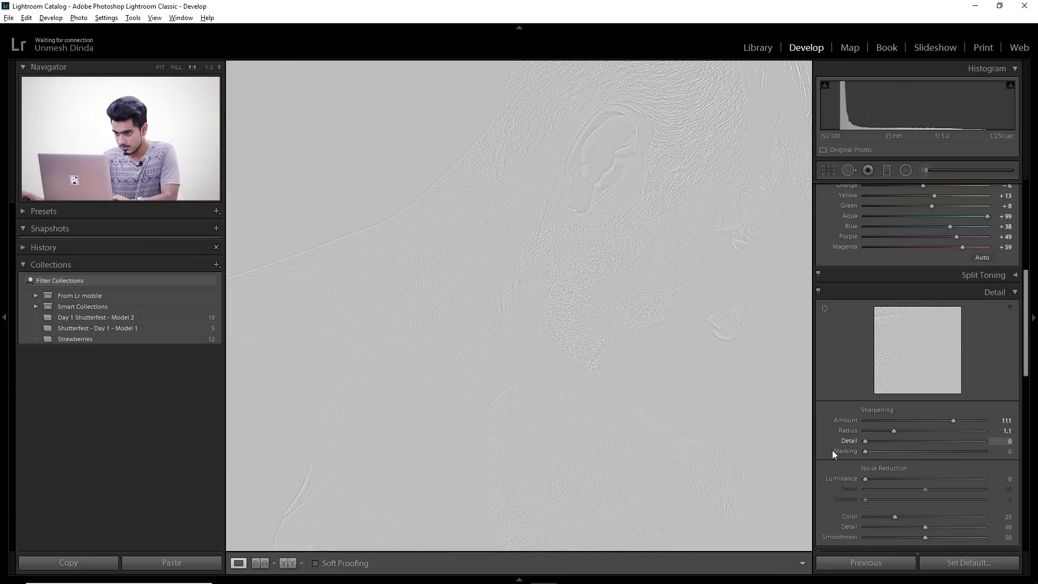
{"action": "left_click_drag", "start_coordinate": [853, 443], "coordinate": [880, 443]}
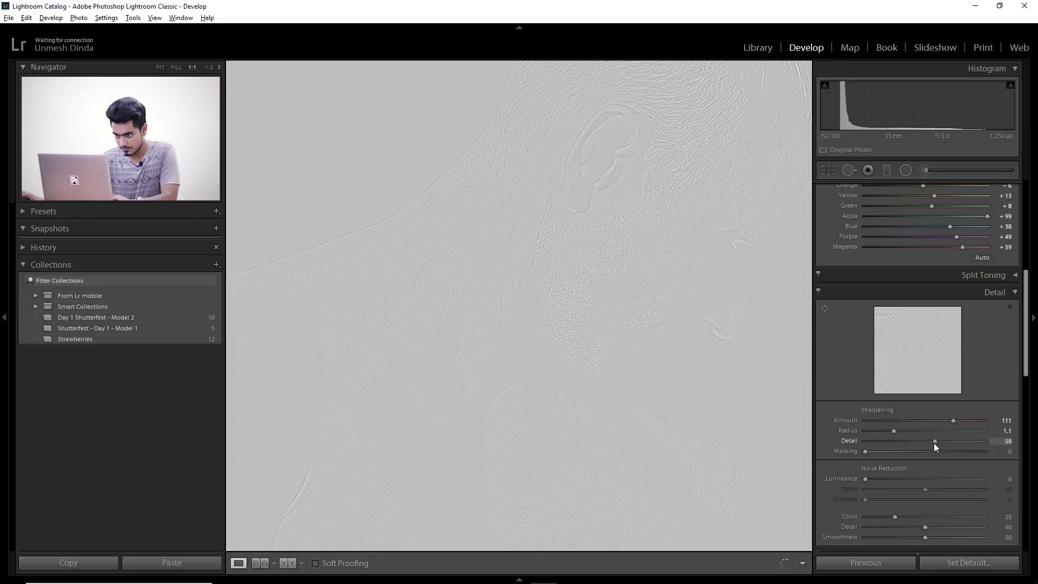
{"action": "left_click_drag", "start_coordinate": [969, 441], "coordinate": [903, 436]}
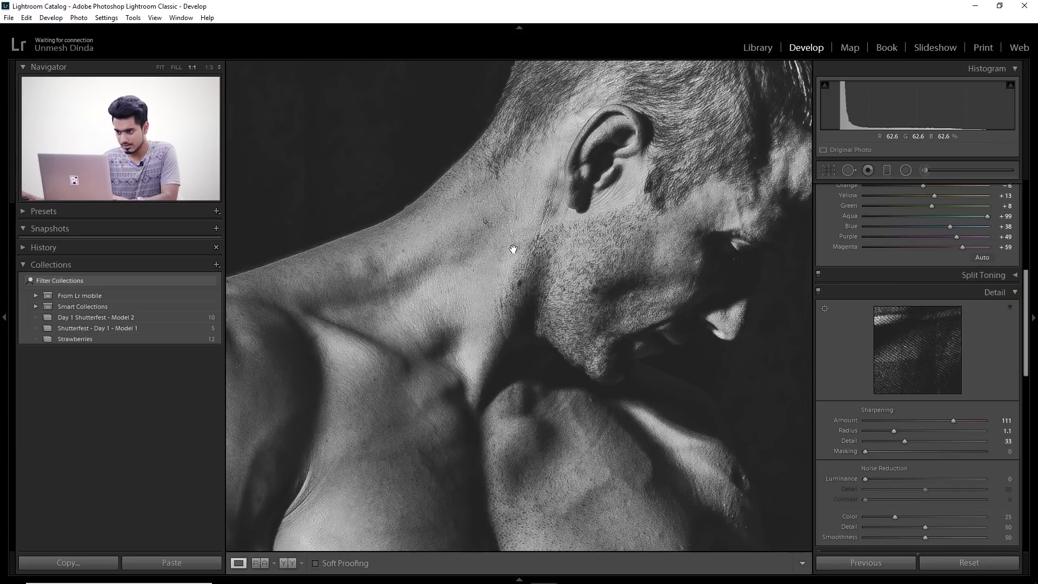
{"action": "left_click", "coordinate": [513, 250]}
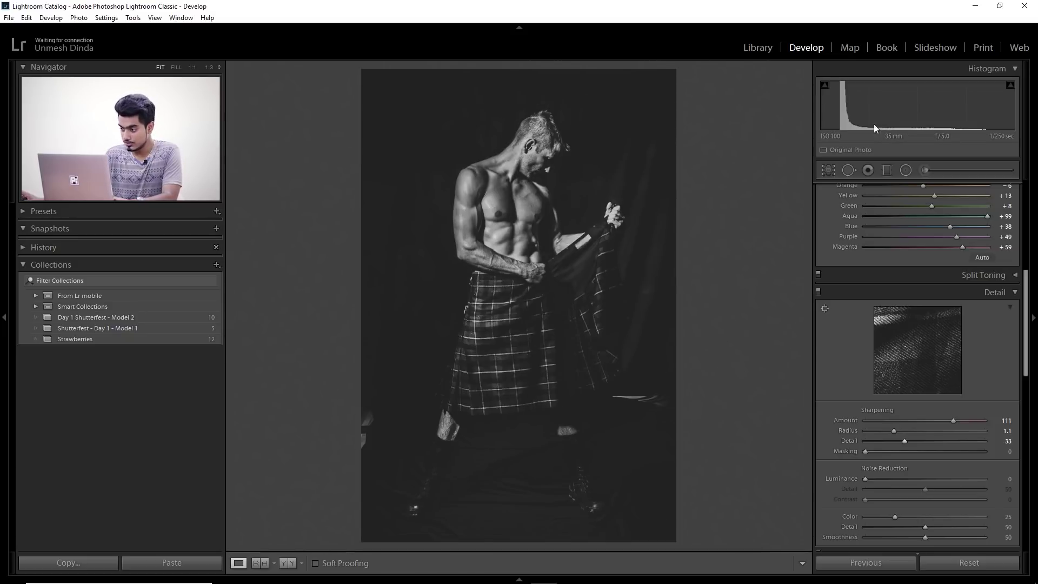
Step: Send the photo from Lightroom to Adobe Photoshop CC 2018 for editing
{"action": "right_click", "coordinate": [519, 160]}
{"action": "mouse_move", "coordinate": [606, 252]}
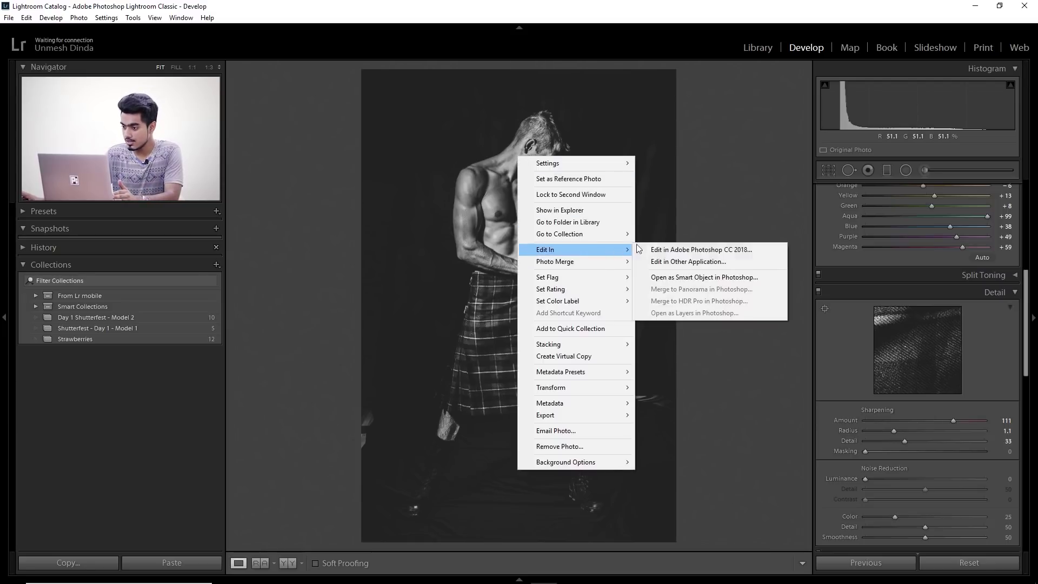
{"action": "left_click", "coordinate": [672, 251]}
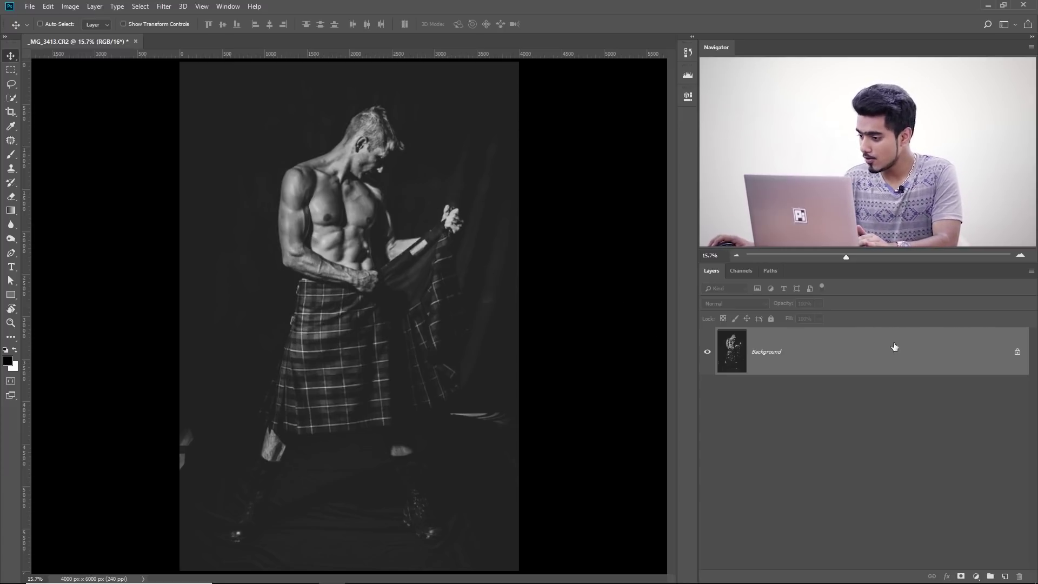
Step: Unlock the Background layer and add a black Solid Color fill layer beneath the photo layer
{"action": "left_click", "coordinate": [1013, 351]}
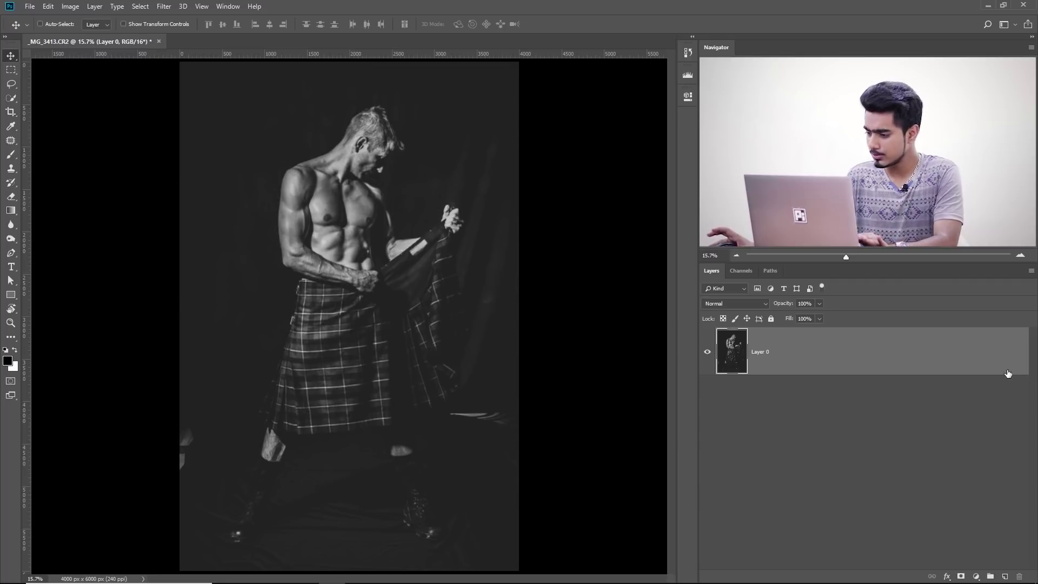
{"action": "left_click", "coordinate": [976, 576]}
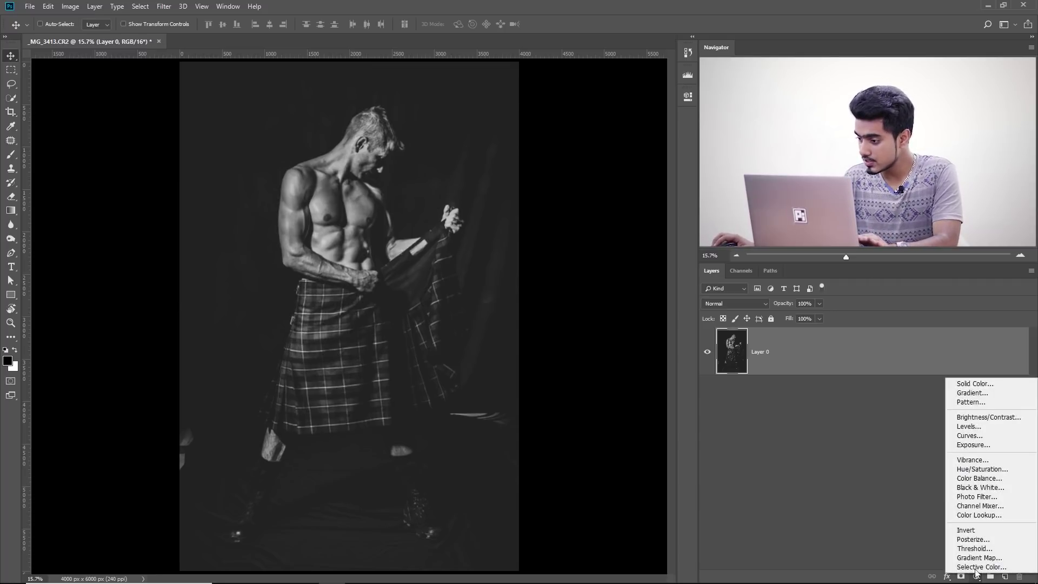
{"action": "left_click", "coordinate": [968, 383]}
{"action": "key", "text": "Return"}
{"action": "left_click_drag", "start_coordinate": [825, 362], "coordinate": [837, 439]}
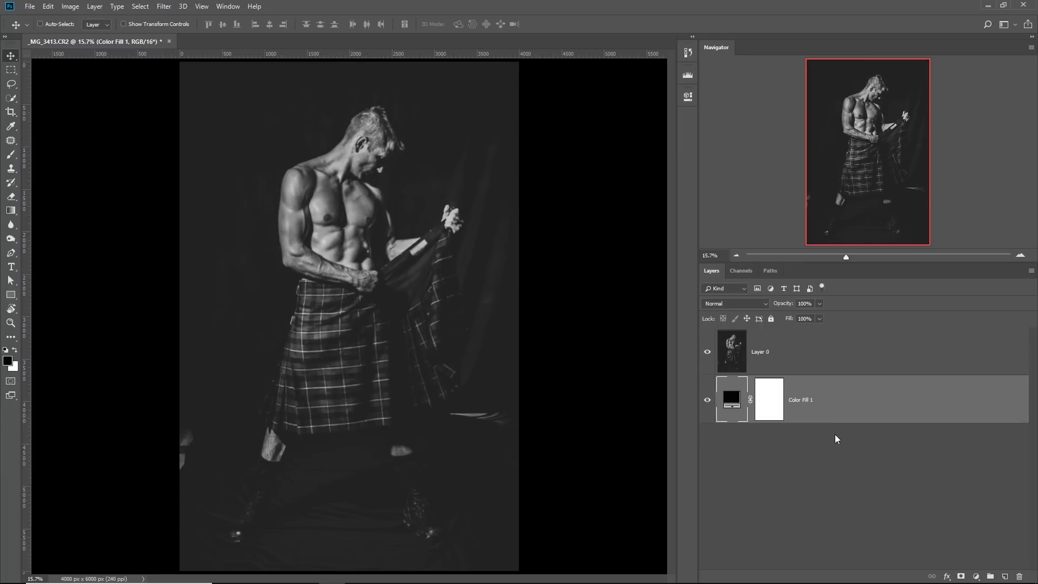
Step: Recolor the fill layer to the dark gray 151515 sampled from the photo's backdrop, with eyedropper sampling set to All Layers
{"action": "double_click", "coordinate": [729, 402]}
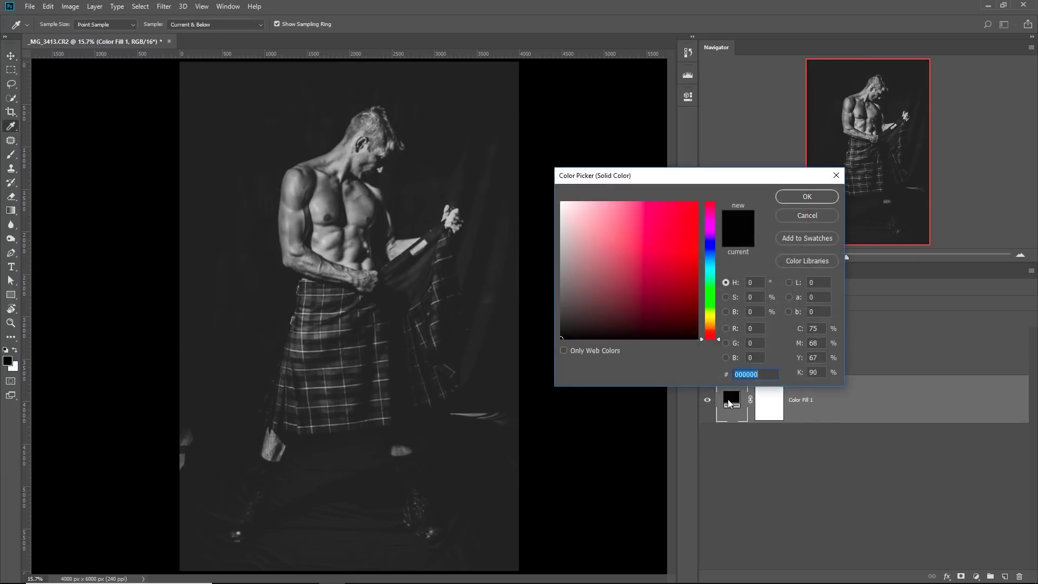
{"action": "left_click_drag", "start_coordinate": [682, 177], "coordinate": [692, 321]}
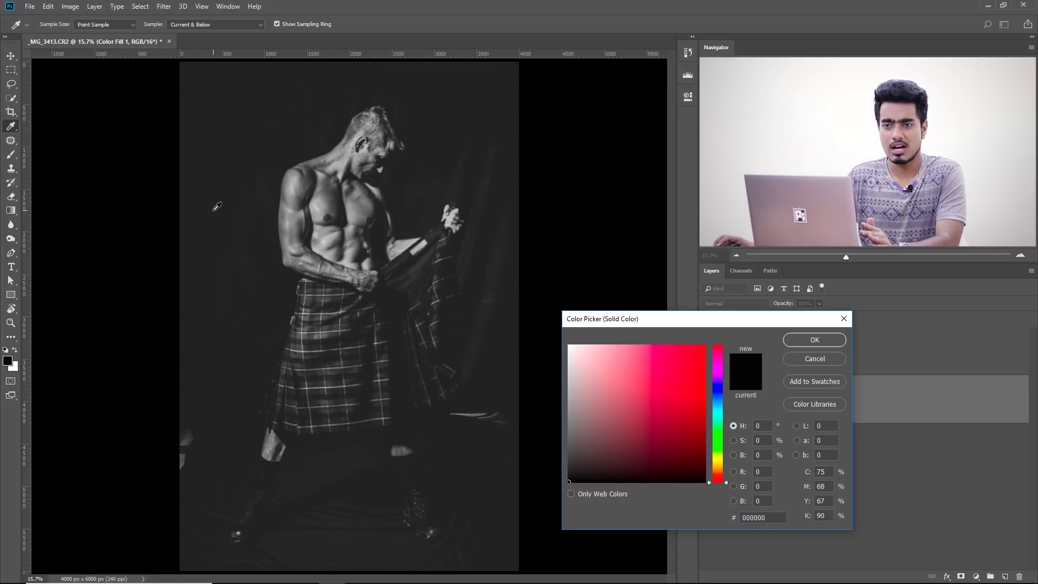
{"action": "left_click", "coordinate": [196, 25]}
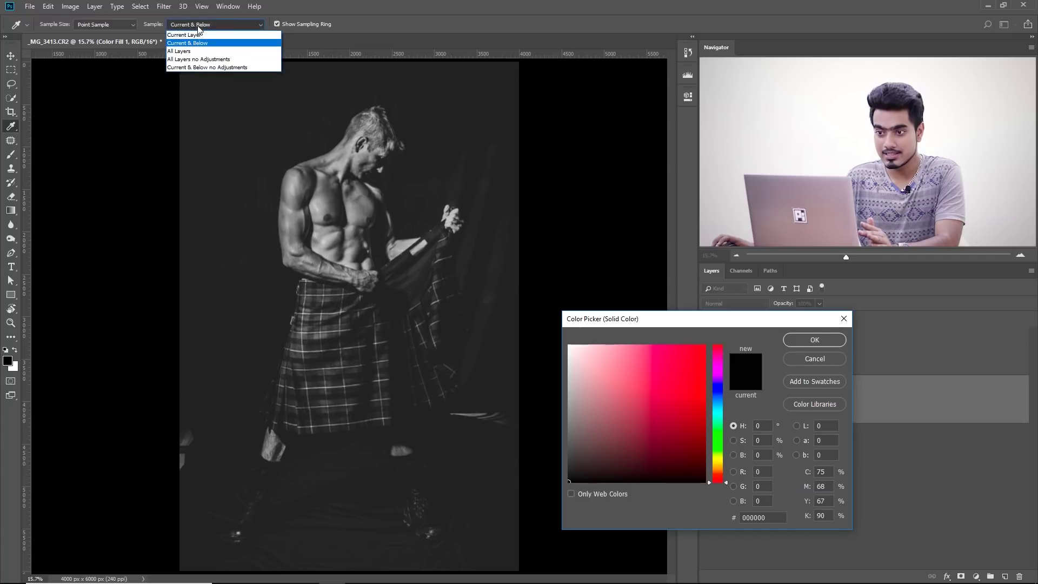
{"action": "left_click", "coordinate": [199, 54]}
{"action": "left_click", "coordinate": [199, 120]}
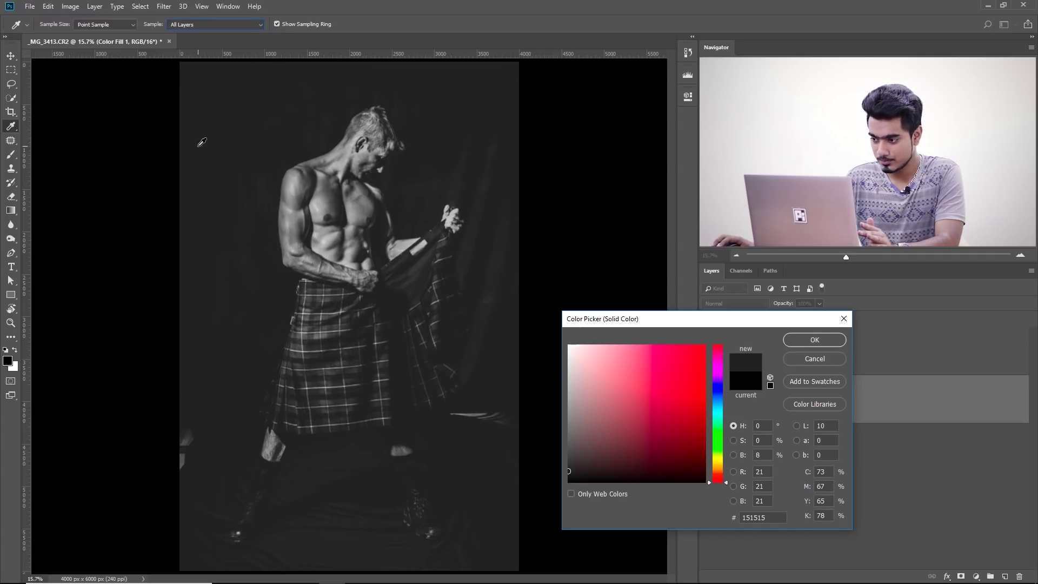
{"action": "left_click", "coordinate": [814, 340]}
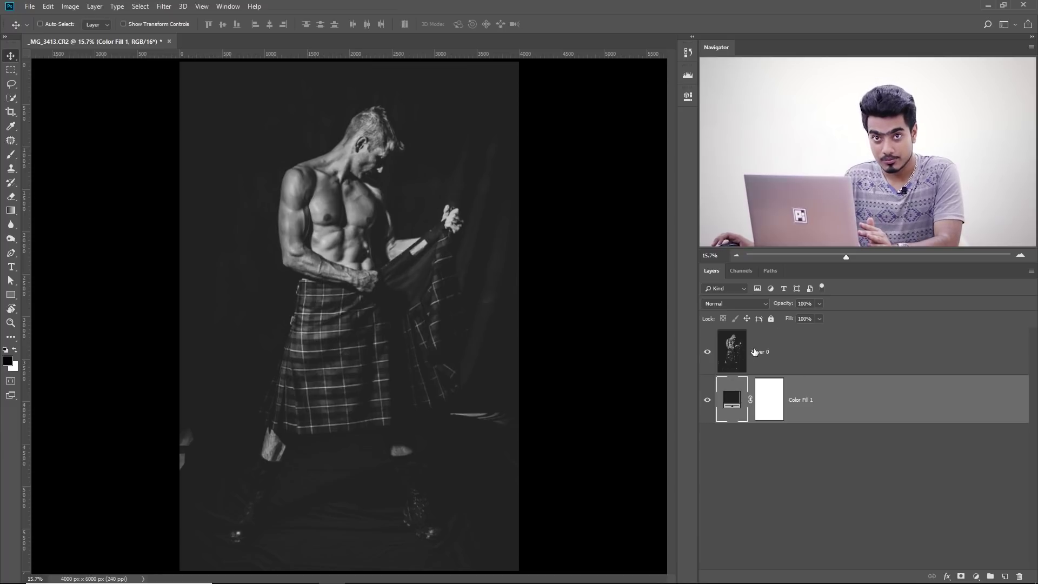
Step: Reopen the fill layer's color and check that the eyedropper's Sample option is All Layers
{"action": "double_click", "coordinate": [735, 398]}
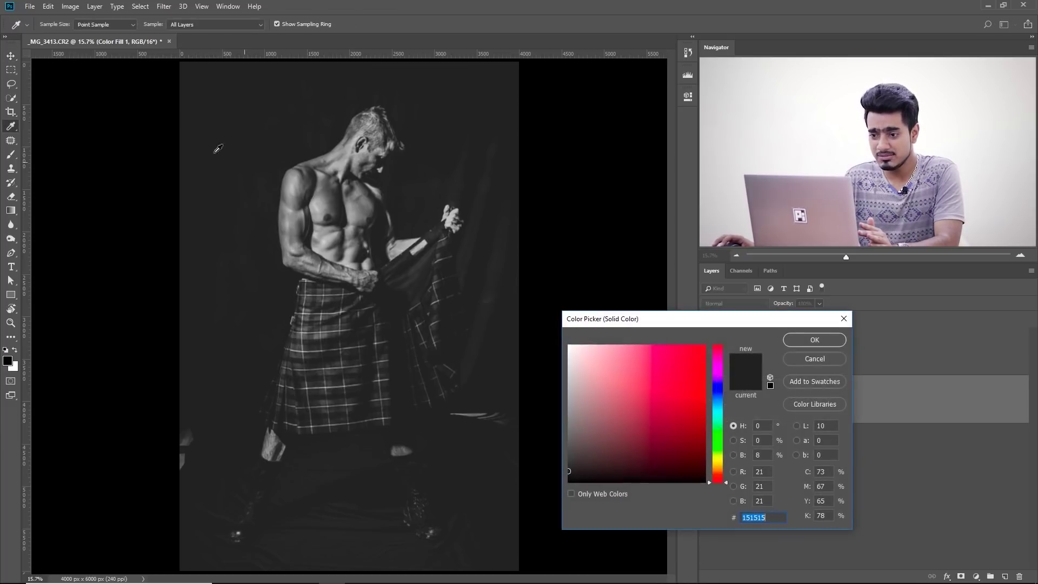
{"action": "left_click", "coordinate": [215, 25]}
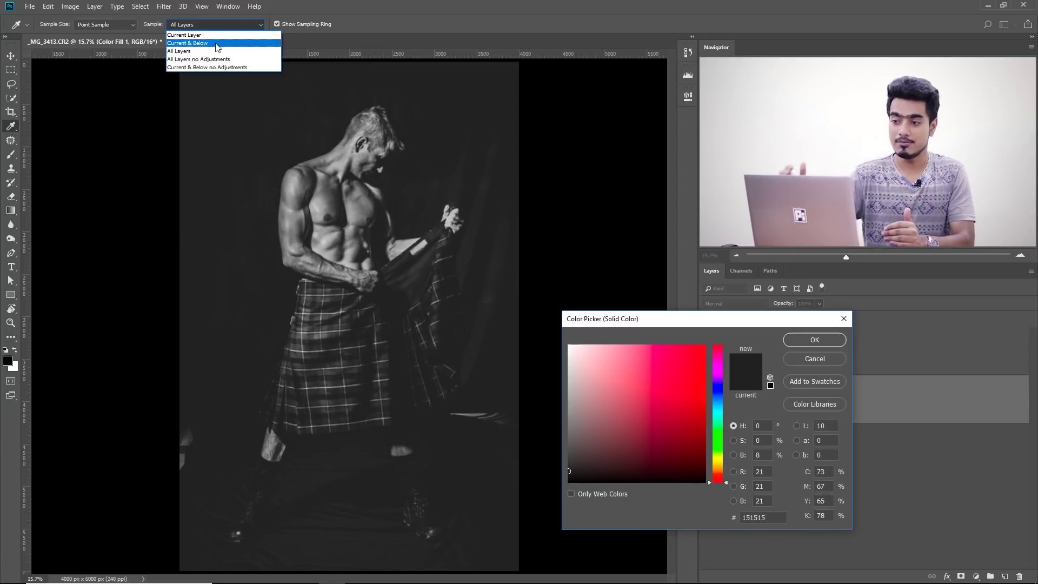
{"action": "left_click", "coordinate": [184, 50]}
{"action": "left_click", "coordinate": [815, 341]}
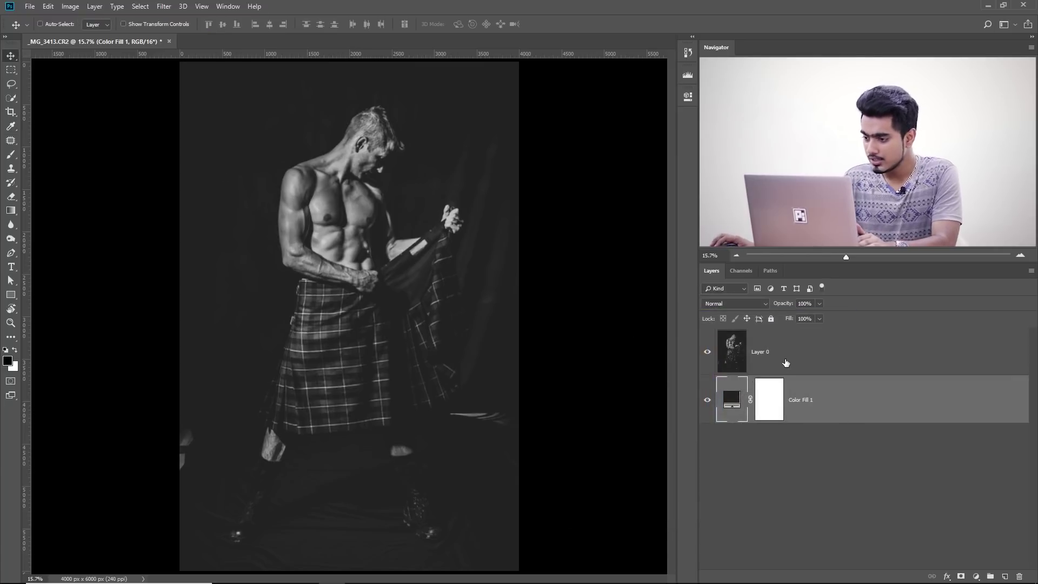
Step: Add a layer mask to the photo layer and set up the Brush tool with a Flow of 30%
{"action": "left_click", "coordinate": [787, 362]}
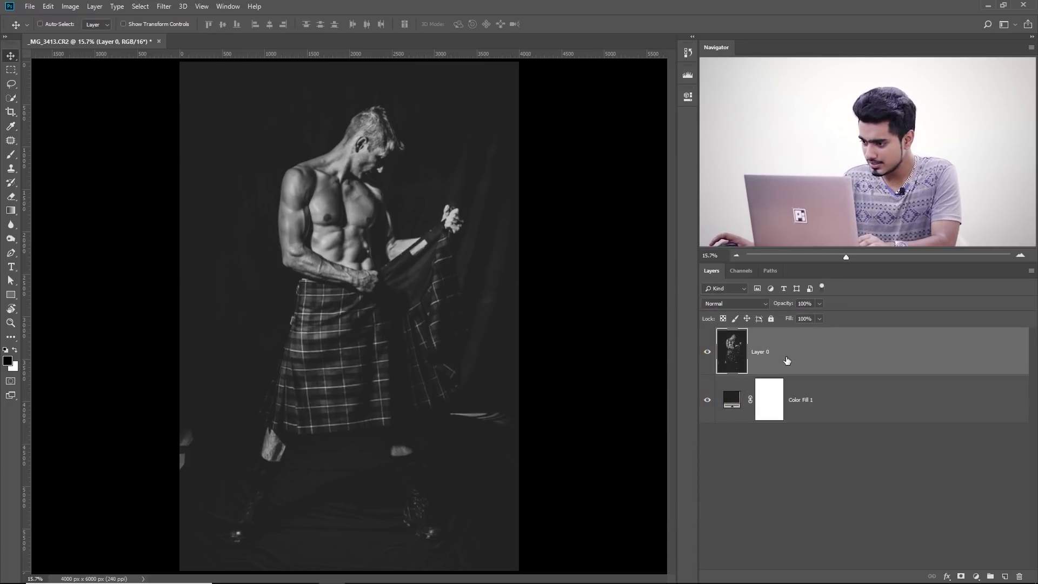
{"action": "left_click", "coordinate": [961, 576]}
{"action": "left_click", "coordinate": [11, 155]}
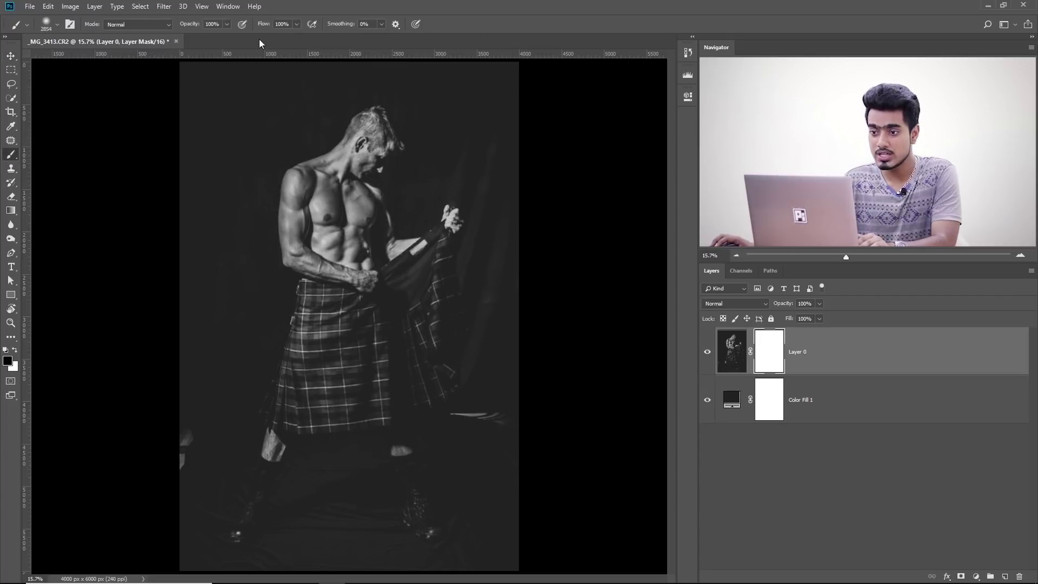
{"action": "key", "text": "BackSpace"}
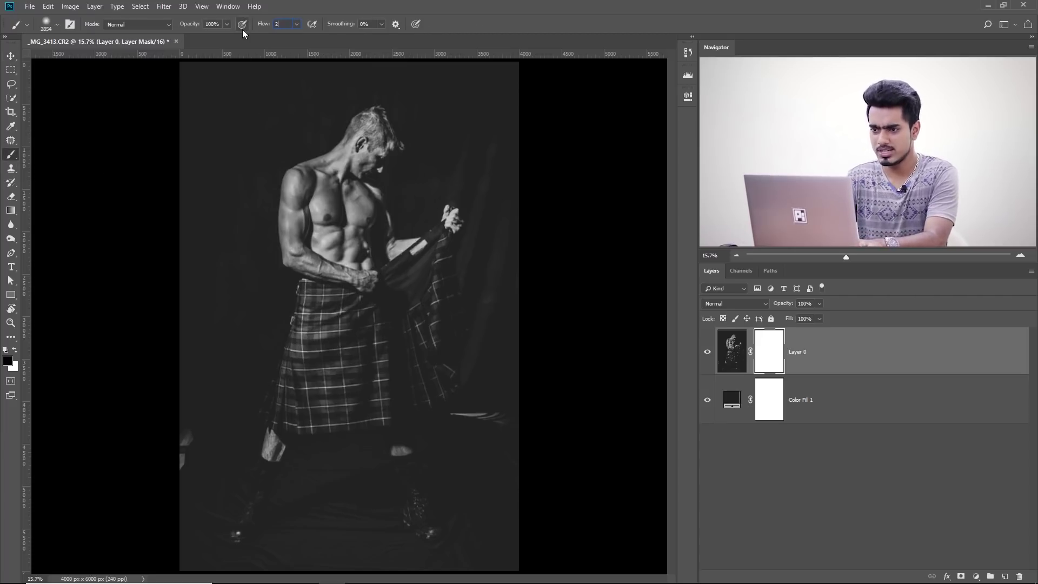
{"action": "type", "text": "30"}
{"action": "key", "text": "Return"}
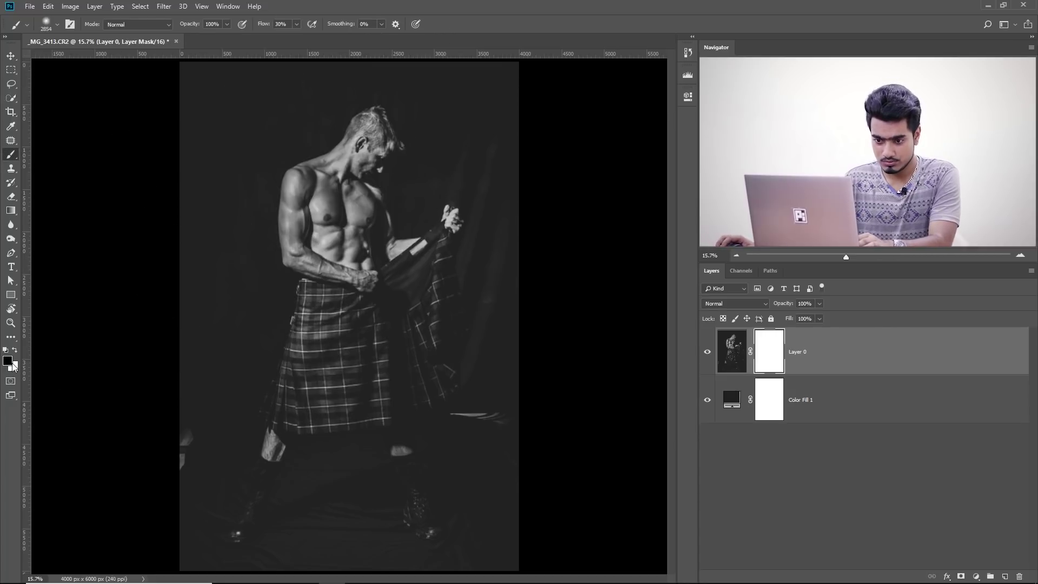
Step: Paint black on the photo's mask with a large soft brush over the backdrop behind the man's back and the floor around his feet
{"action": "left_click_drag", "start_coordinate": [242, 426], "coordinate": [193, 425]}
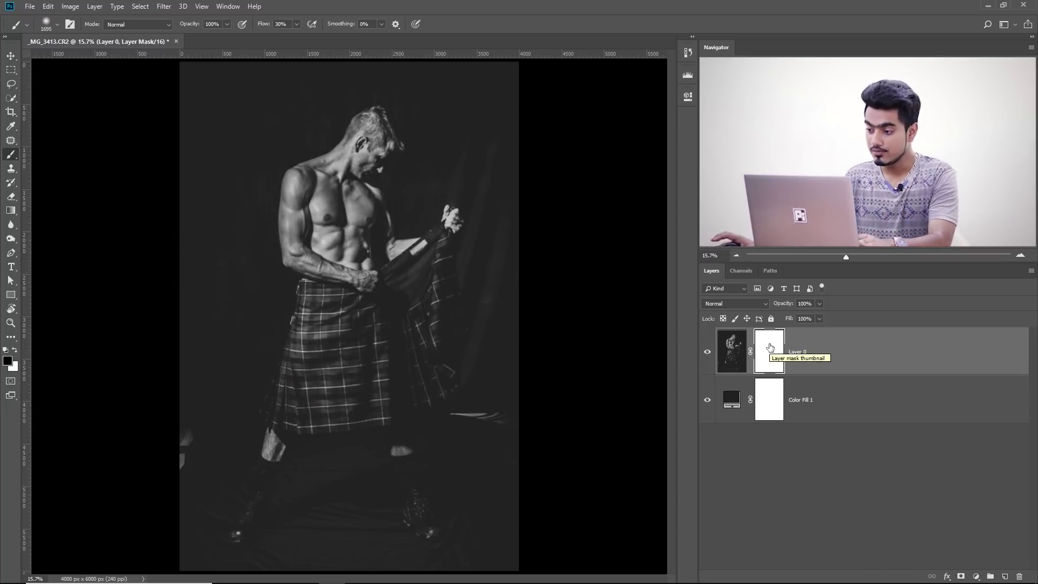
{"action": "left_click_drag", "start_coordinate": [204, 408], "coordinate": [194, 408]}
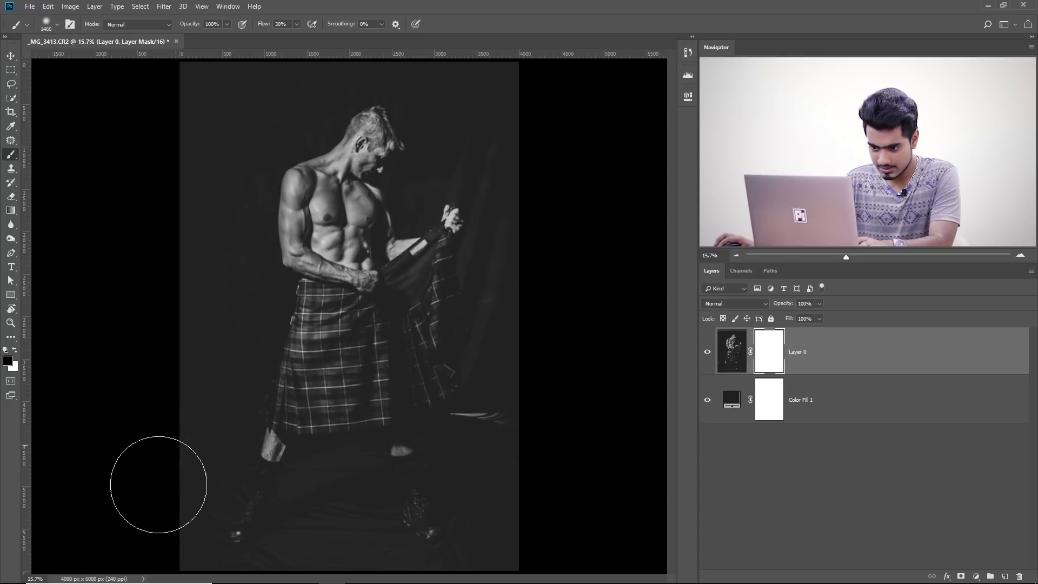
{"action": "left_click", "coordinate": [175, 445]}
{"action": "left_click_drag", "start_coordinate": [205, 175], "coordinate": [230, 173]}
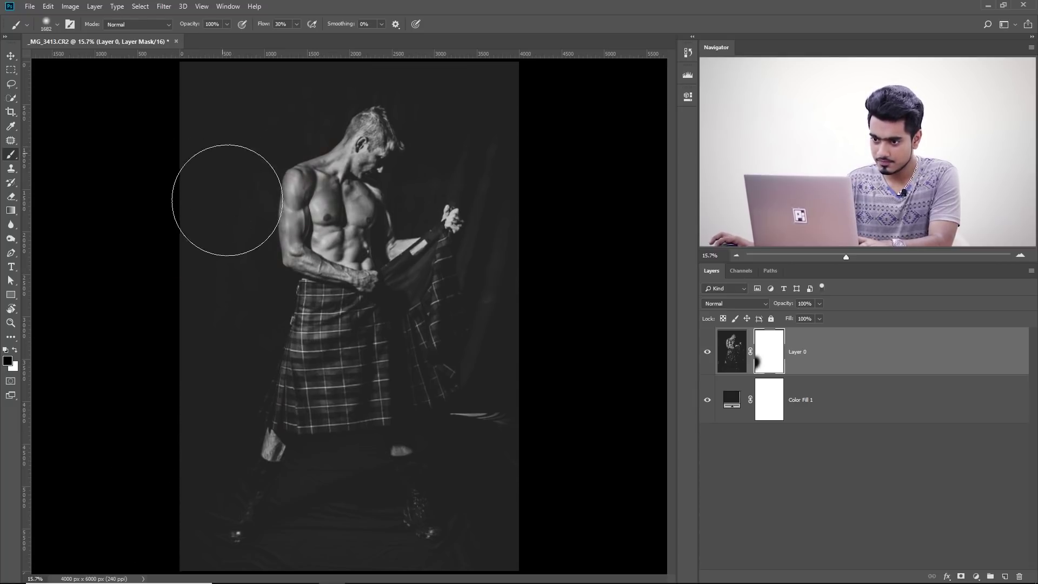
{"action": "mouse_move", "coordinate": [217, 239]}
{"action": "left_mouse_down"}
{"action": "mouse_move", "coordinate": [204, 291]}
{"action": "mouse_move", "coordinate": [233, 292]}
{"action": "mouse_move", "coordinate": [222, 318]}
{"action": "left_mouse_up"}
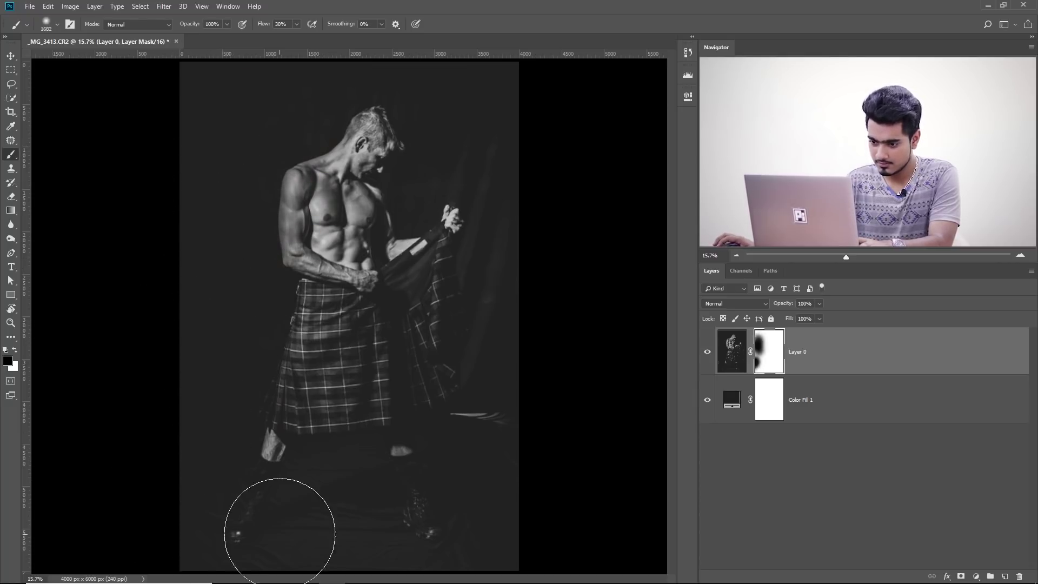
{"action": "mouse_move", "coordinate": [324, 497]}
{"action": "left_mouse_down"}
{"action": "mouse_move", "coordinate": [355, 539]}
{"action": "mouse_move", "coordinate": [354, 583]}
{"action": "mouse_move", "coordinate": [287, 540]}
{"action": "left_mouse_up"}
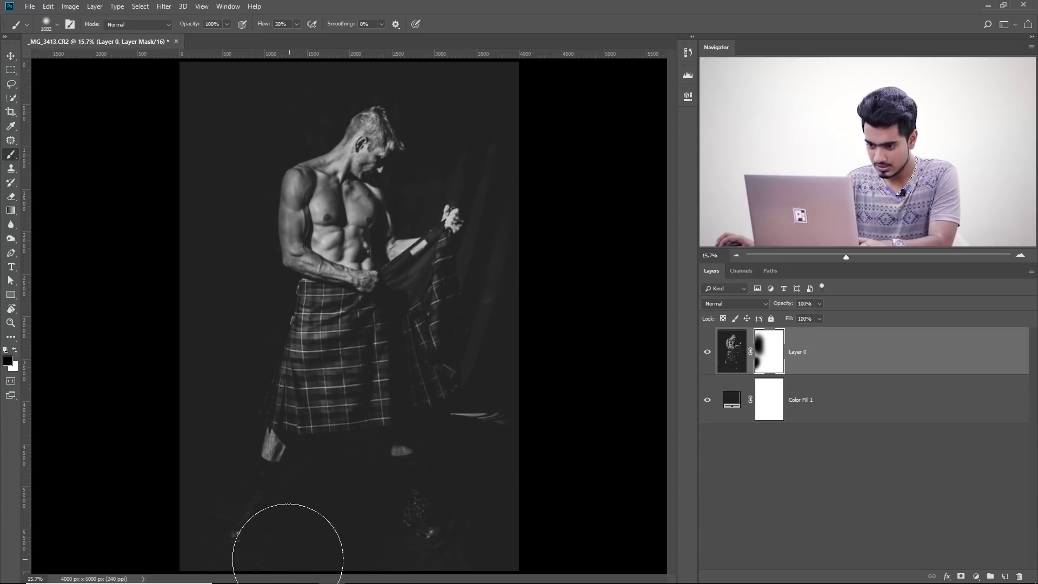
Step: Paint black on the photo's mask over the backdrop folds in front of the man and around his head with a smaller brush
{"action": "left_click_drag", "start_coordinate": [186, 448], "coordinate": [163, 447]}
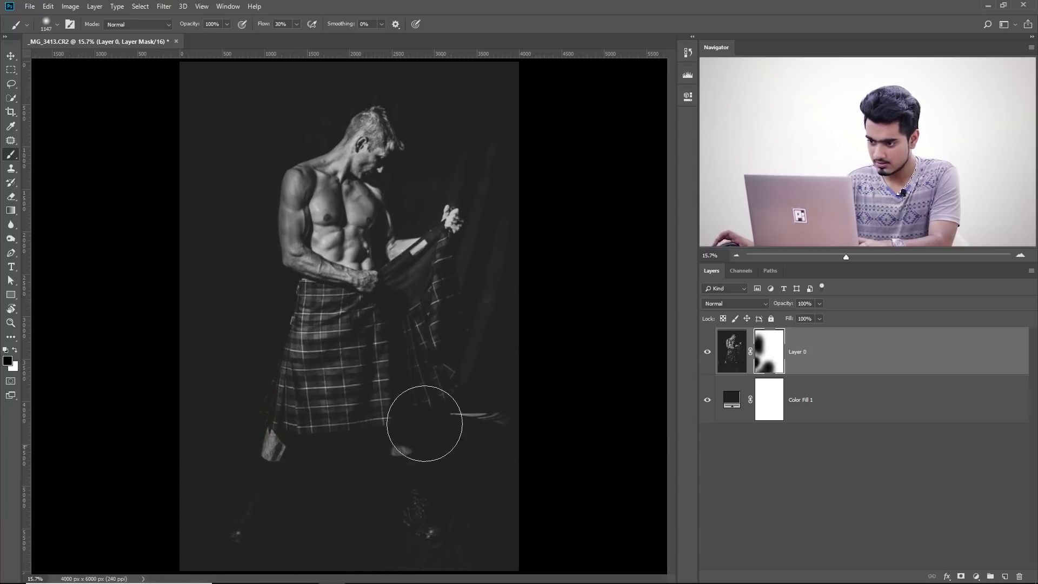
{"action": "mouse_move", "coordinate": [501, 270]}
{"action": "left_mouse_down"}
{"action": "mouse_move", "coordinate": [494, 327]}
{"action": "mouse_move", "coordinate": [503, 313]}
{"action": "left_mouse_up"}
{"action": "mouse_move", "coordinate": [420, 183]}
{"action": "left_mouse_down"}
{"action": "mouse_move", "coordinate": [454, 183]}
{"action": "mouse_move", "coordinate": [425, 204]}
{"action": "mouse_move", "coordinate": [459, 209]}
{"action": "mouse_move", "coordinate": [515, 371]}
{"action": "mouse_move", "coordinate": [475, 220]}
{"action": "mouse_move", "coordinate": [378, 202]}
{"action": "mouse_move", "coordinate": [384, 246]}
{"action": "left_mouse_up"}
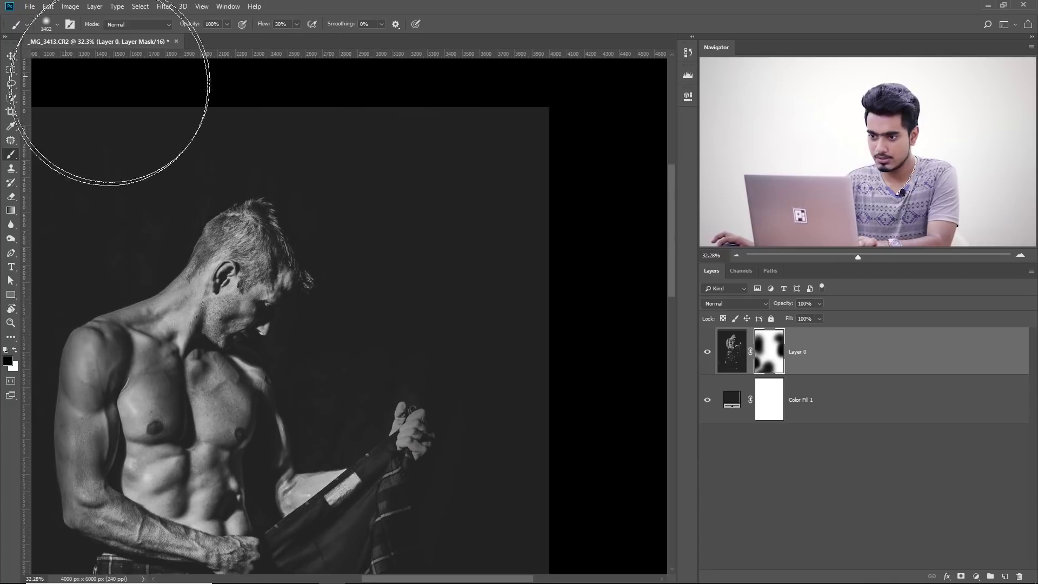
{"action": "left_click_drag", "start_coordinate": [125, 188], "coordinate": [208, 184]}
{"action": "key", "text": "["}
{"action": "key", "text": "["}
{"action": "key", "text": "["}
{"action": "key", "text": "["}
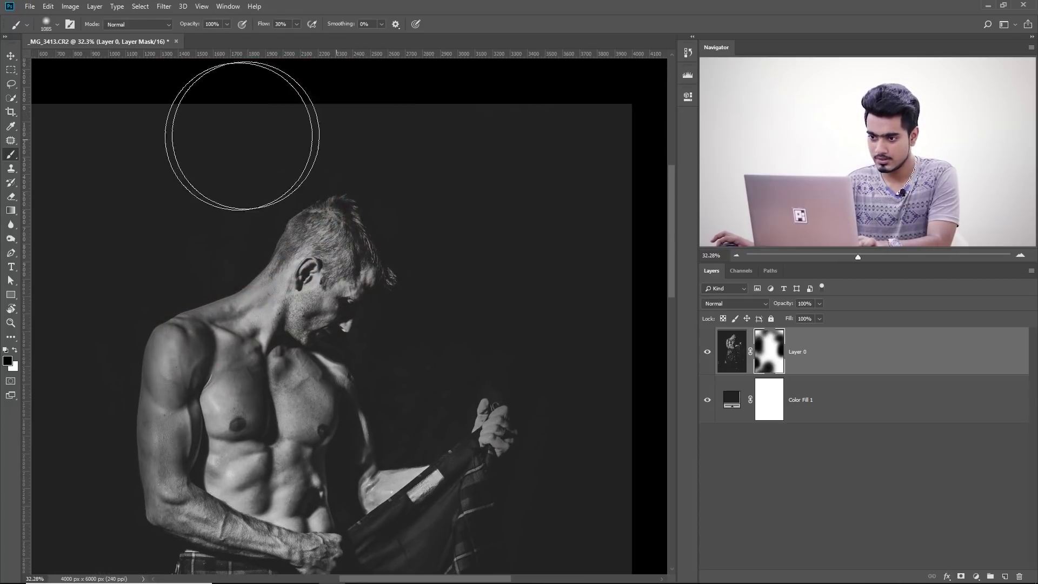
{"action": "key", "text": "ctrl+0"}
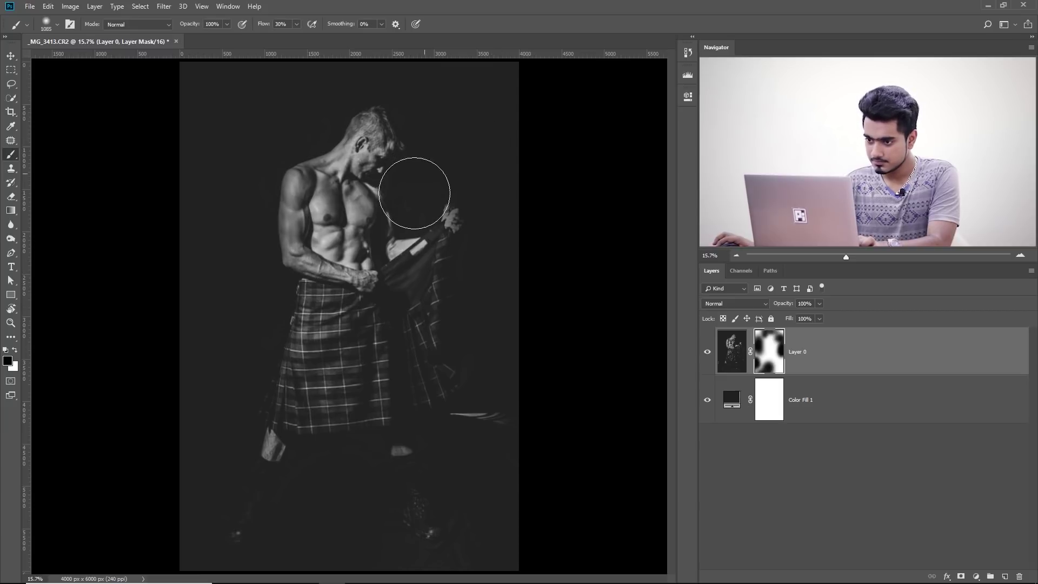
Step: Paint white on the photo's mask with a small brush to restore the man's shoulder and upper arm
{"action": "left_click_drag", "start_coordinate": [276, 201], "coordinate": [234, 206]}
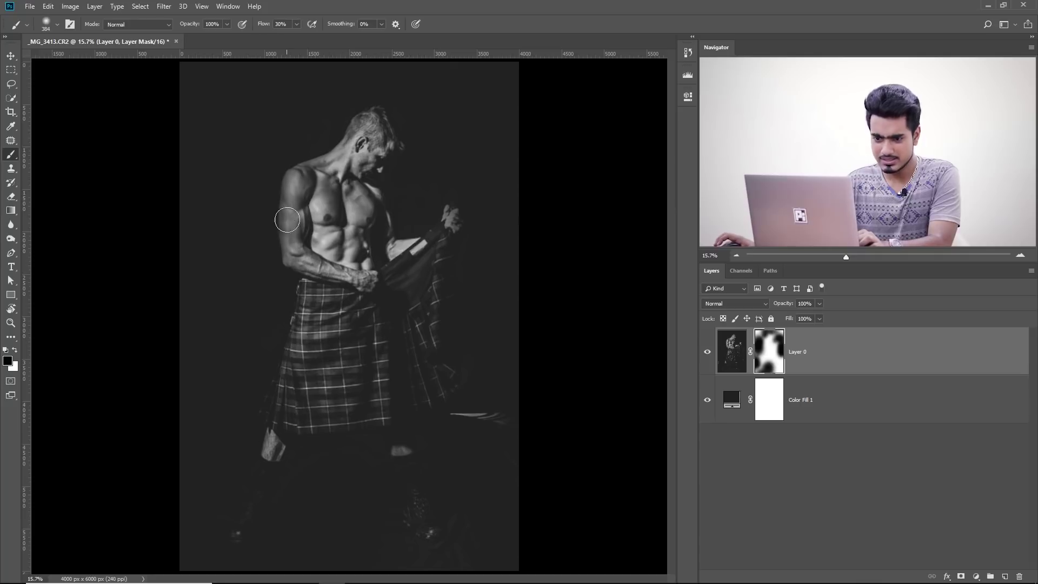
{"action": "key", "text": "x"}
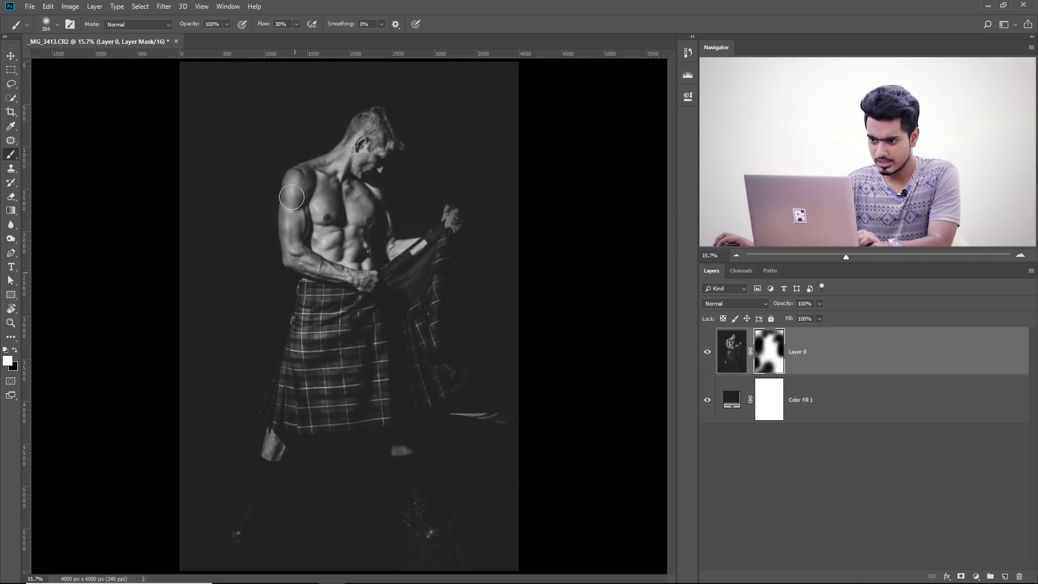
{"action": "left_click_drag", "start_coordinate": [349, 204], "coordinate": [379, 205]}
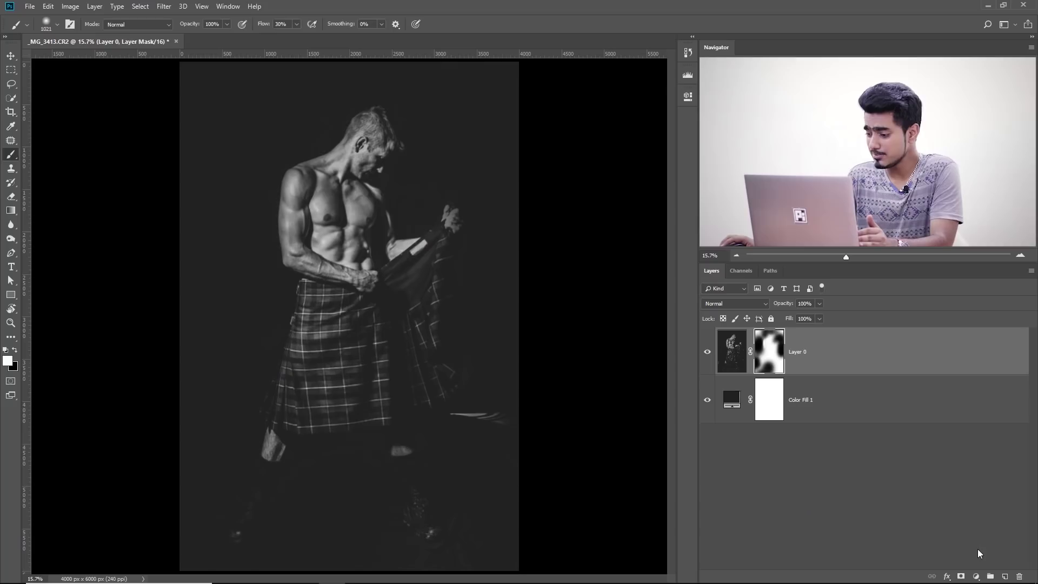
Step: Add a Color Lookup adjustment layer above the photo and load the Moonlight.3DL LUT
{"action": "left_click", "coordinate": [976, 577]}
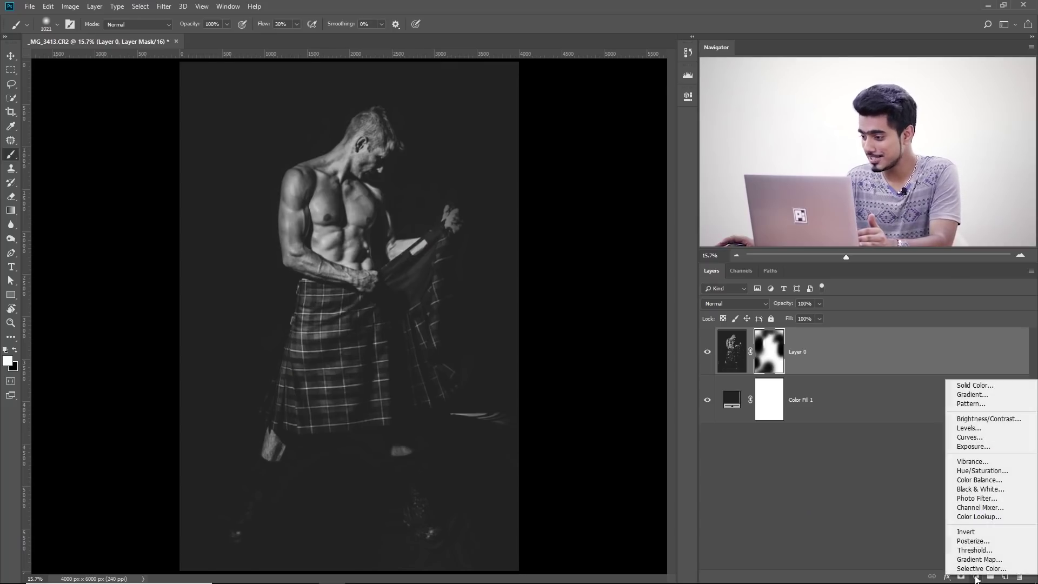
{"action": "key", "text": "Escape"}
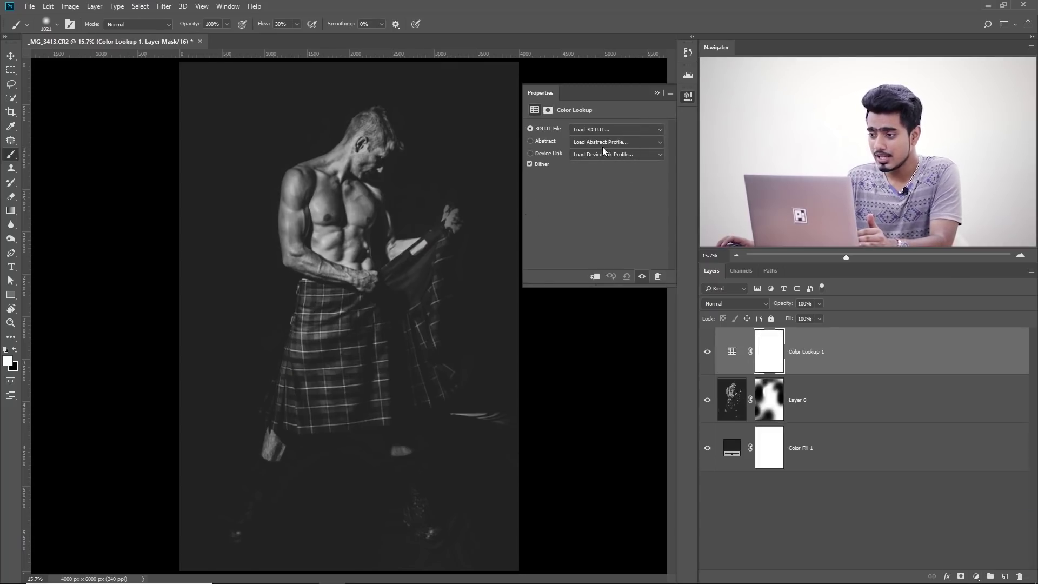
{"action": "left_click", "coordinate": [607, 130]}
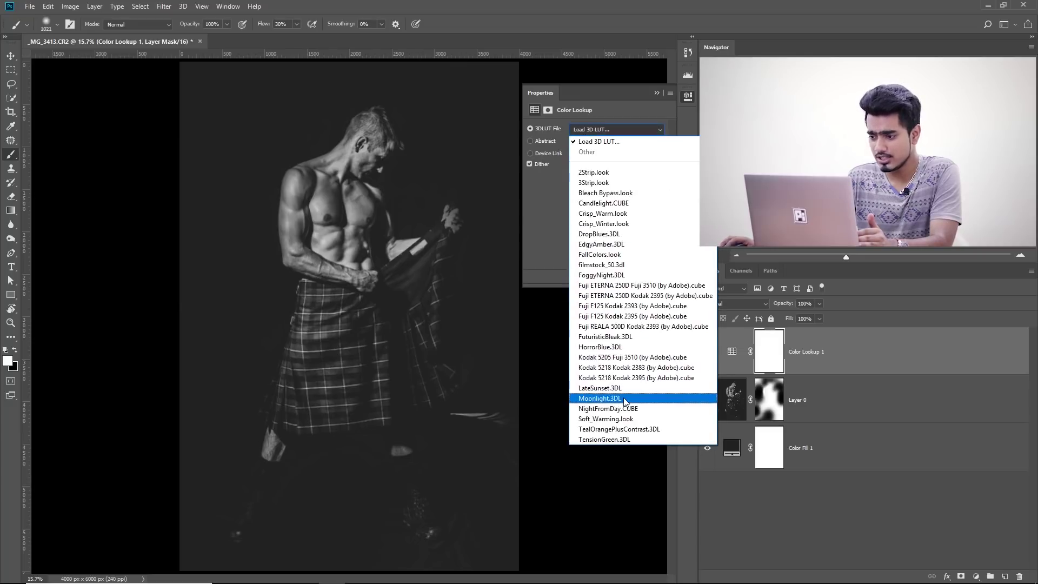
{"action": "left_click", "coordinate": [606, 398]}
Step: Try the LateSunset, HorrorBlue and FoggyNight LUTs on the Color Lookup layer, and switch it to EdgyAmber.3DL
{"action": "scroll", "coordinate": [591, 131], "scroll_direction": "up", "scroll_amount": 4}
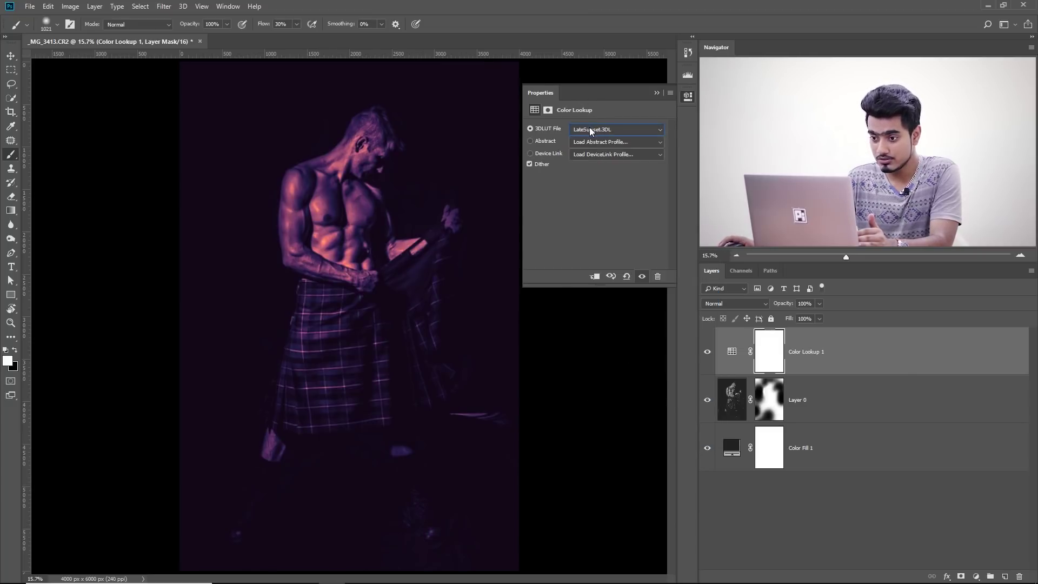
{"action": "scroll", "coordinate": [591, 131], "scroll_direction": "up", "scroll_amount": 2}
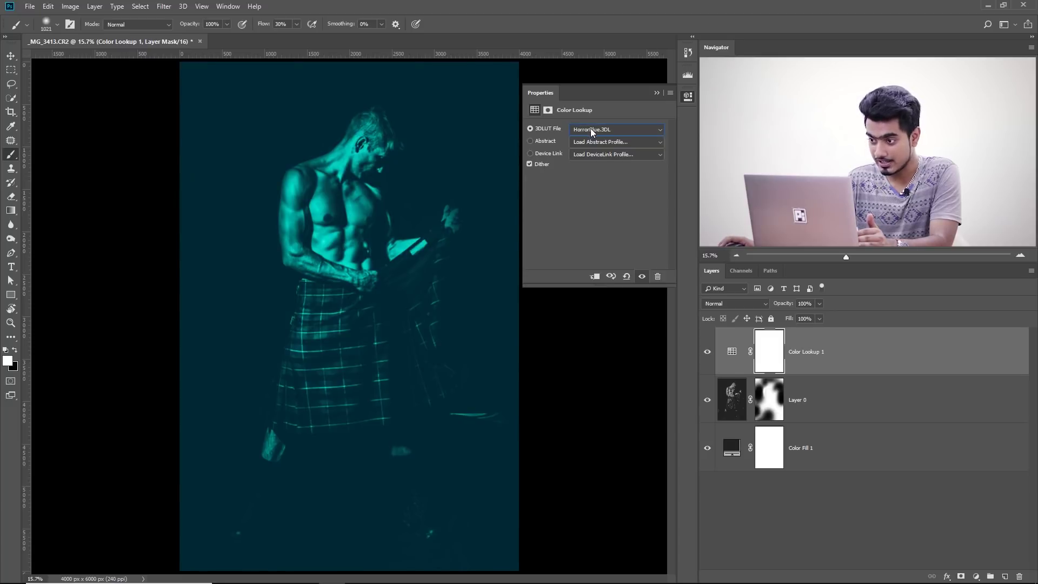
{"action": "scroll", "coordinate": [591, 130], "scroll_direction": "up", "scroll_amount": 4}
{"action": "scroll", "coordinate": [592, 128], "scroll_direction": "up", "scroll_amount": 3}
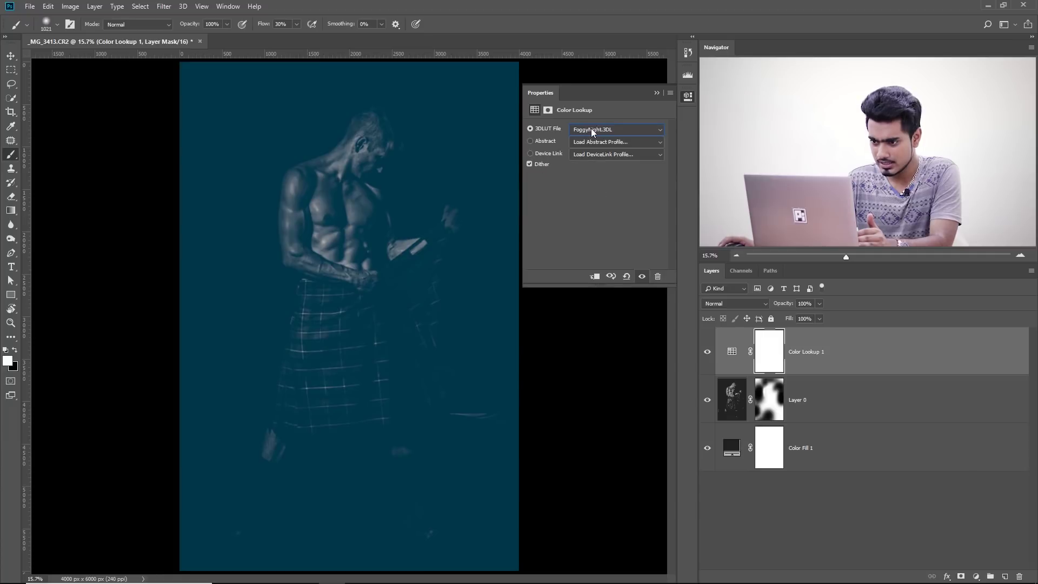
{"action": "scroll", "coordinate": [591, 128], "scroll_direction": "up", "scroll_amount": 3}
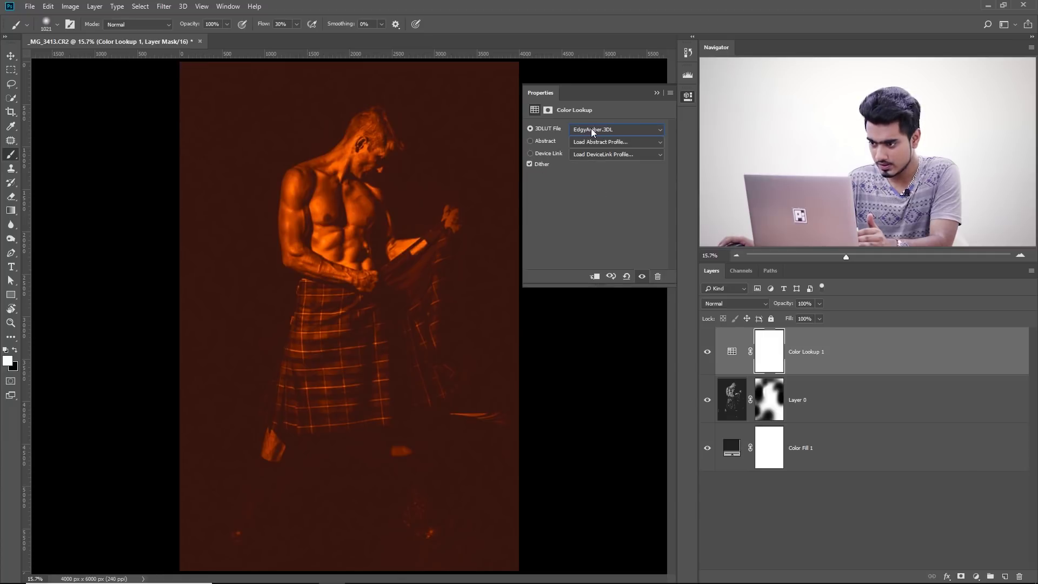
{"action": "key", "text": "backslash"}
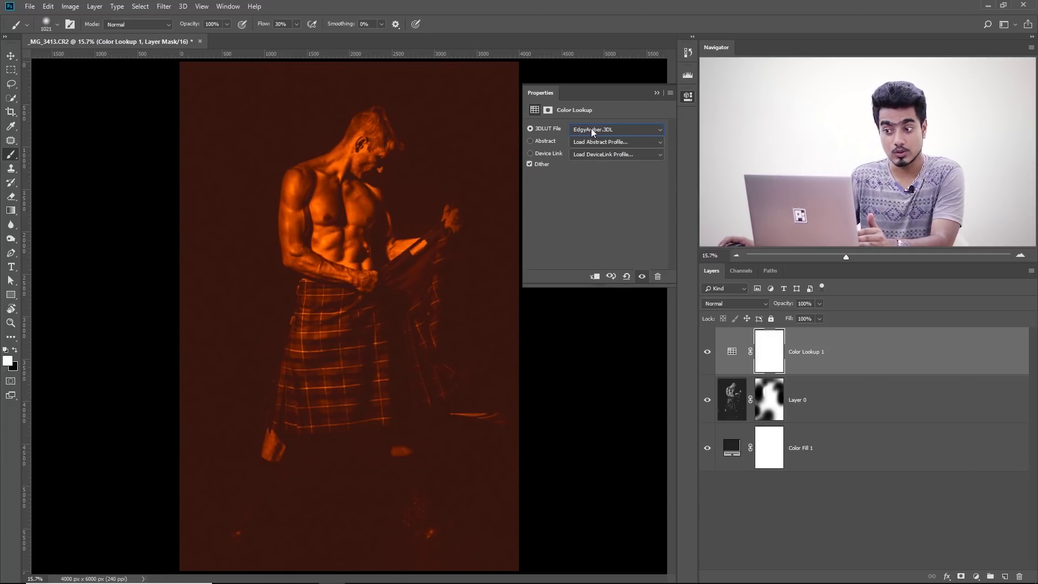
Step: Switch the Color Lookup layer's 3DLUT file to Crisp_Winter.look
{"action": "scroll", "coordinate": [592, 129], "scroll_direction": "up", "scroll_amount": 2}
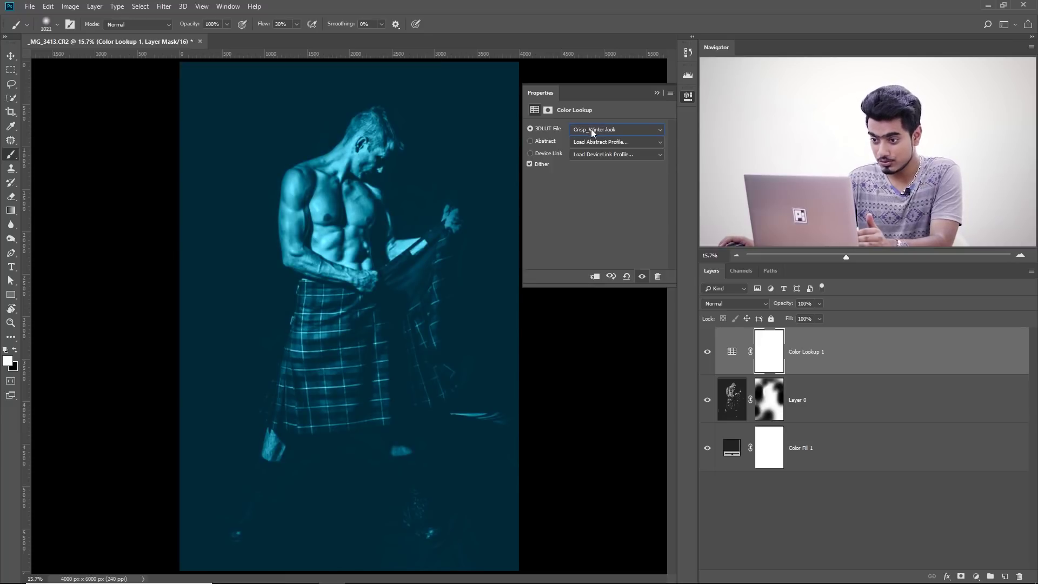
{"action": "left_click", "coordinate": [657, 93]}
Step: Try the Soft Light blend mode at 30% opacity on the Color Lookup layer
{"action": "left_click", "coordinate": [722, 306]}
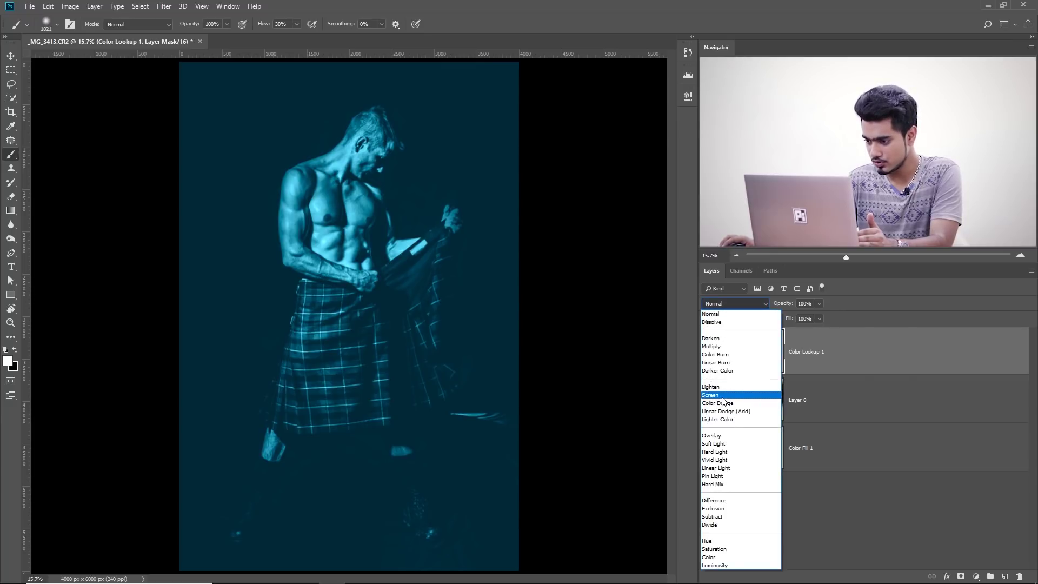
{"action": "left_click", "coordinate": [723, 444]}
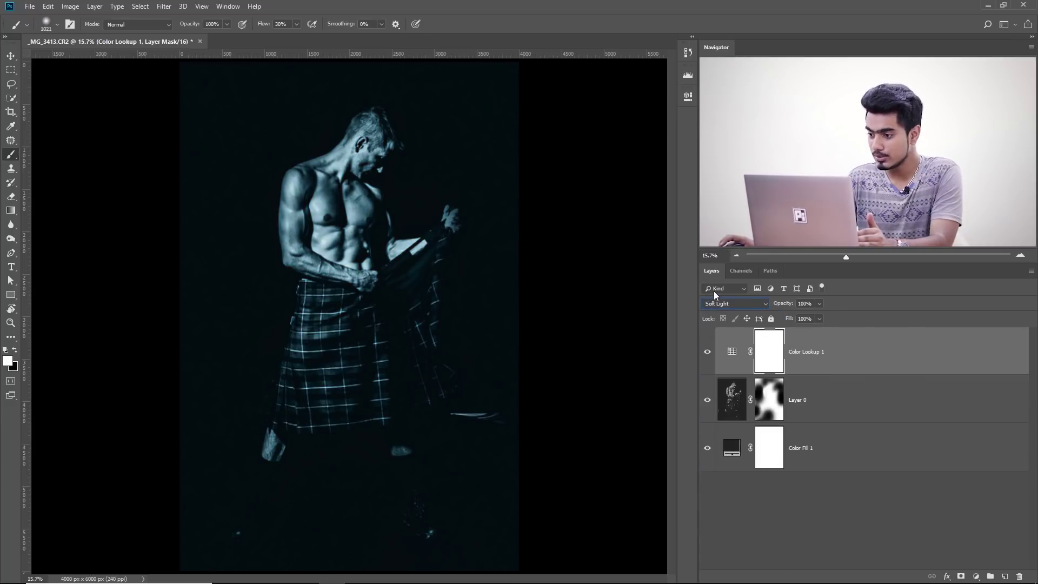
{"action": "left_click", "coordinate": [819, 304]}
{"action": "left_click_drag", "start_coordinate": [820, 309], "coordinate": [785, 314]}
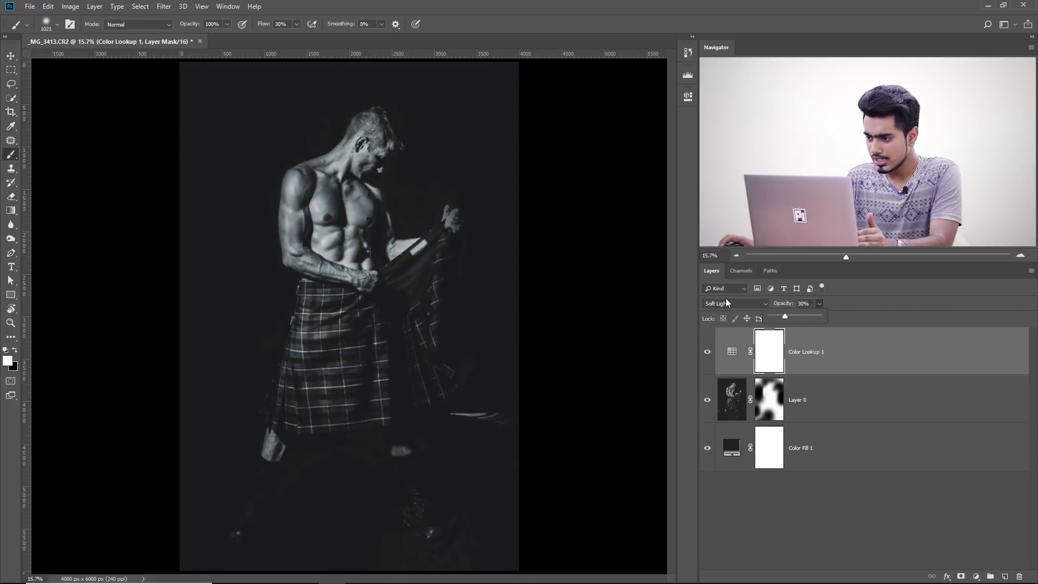
Step: Set the Color Lookup layer's blend mode to Normal and its opacity to 55%
{"action": "left_click", "coordinate": [726, 304]}
{"action": "left_click", "coordinate": [724, 316]}
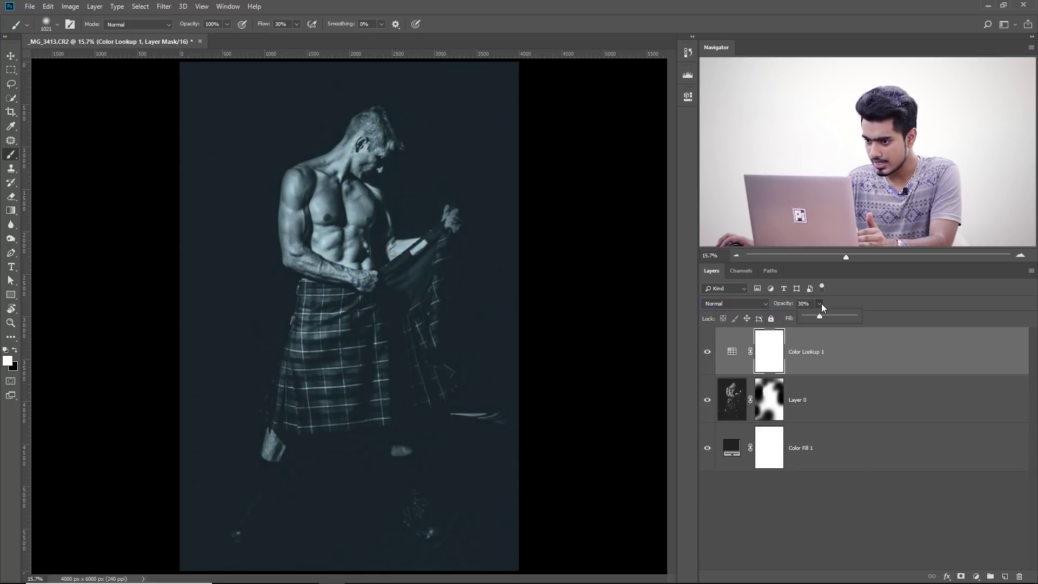
{"action": "mouse_move", "coordinate": [820, 316]}
{"action": "left_mouse_down"}
{"action": "mouse_move", "coordinate": [842, 317]}
{"action": "mouse_move", "coordinate": [833, 318]}
{"action": "left_mouse_up"}
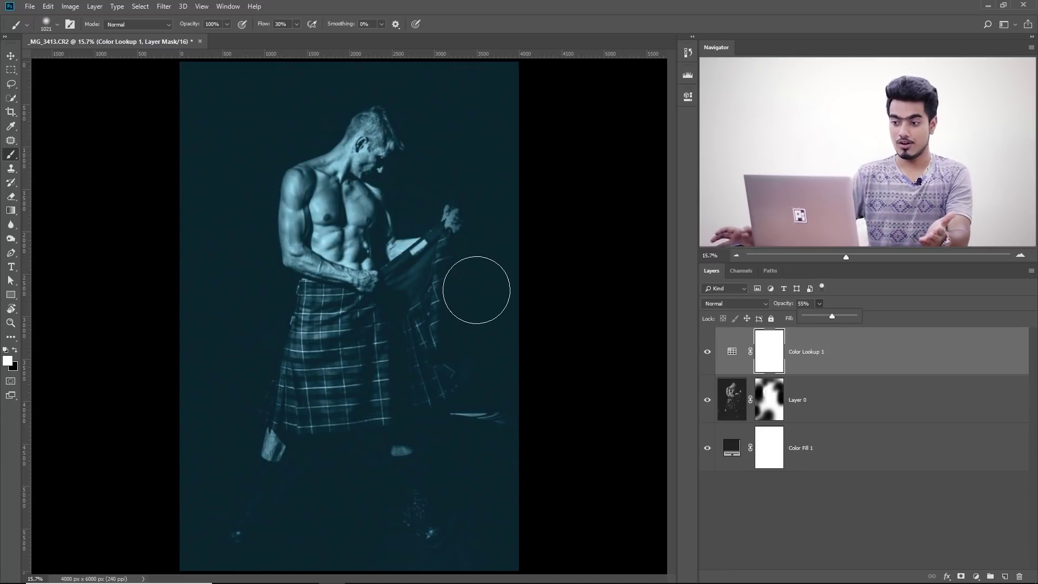
Step: Paint black on the photo's mask over the bright streak beside the kilt and the floor around the man's feet
{"action": "left_click", "coordinate": [770, 403]}
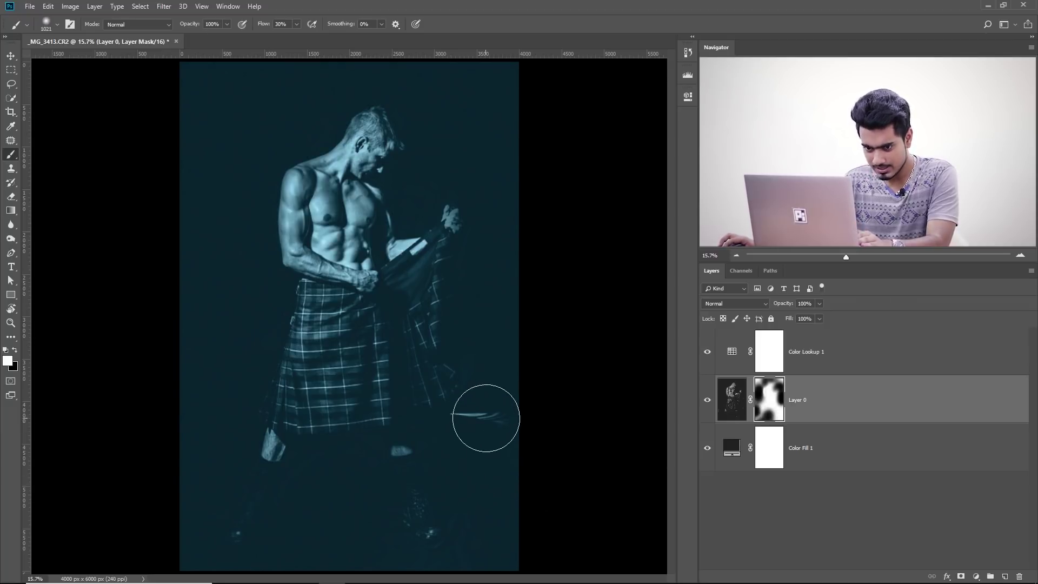
{"action": "key", "text": "x"}
{"action": "mouse_move", "coordinate": [480, 417]}
{"action": "left_mouse_down"}
{"action": "mouse_move", "coordinate": [519, 468]}
{"action": "mouse_move", "coordinate": [476, 427]}
{"action": "mouse_move", "coordinate": [484, 417]}
{"action": "left_mouse_up"}
{"action": "key", "text": "bracketleft"}
{"action": "key", "text": "bracketleft"}
{"action": "key", "text": "bracketleft"}
{"action": "key", "text": "bracketleft"}
{"action": "left_click_drag", "start_coordinate": [405, 475], "coordinate": [443, 475]}
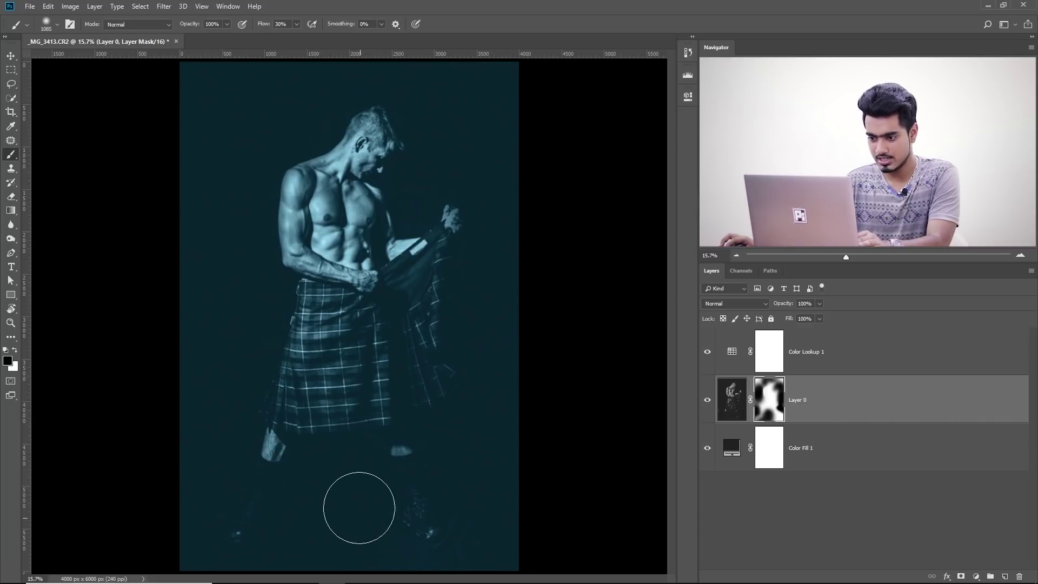
{"action": "scroll", "coordinate": [361, 477], "scroll_direction": "down", "scroll_amount": 2}
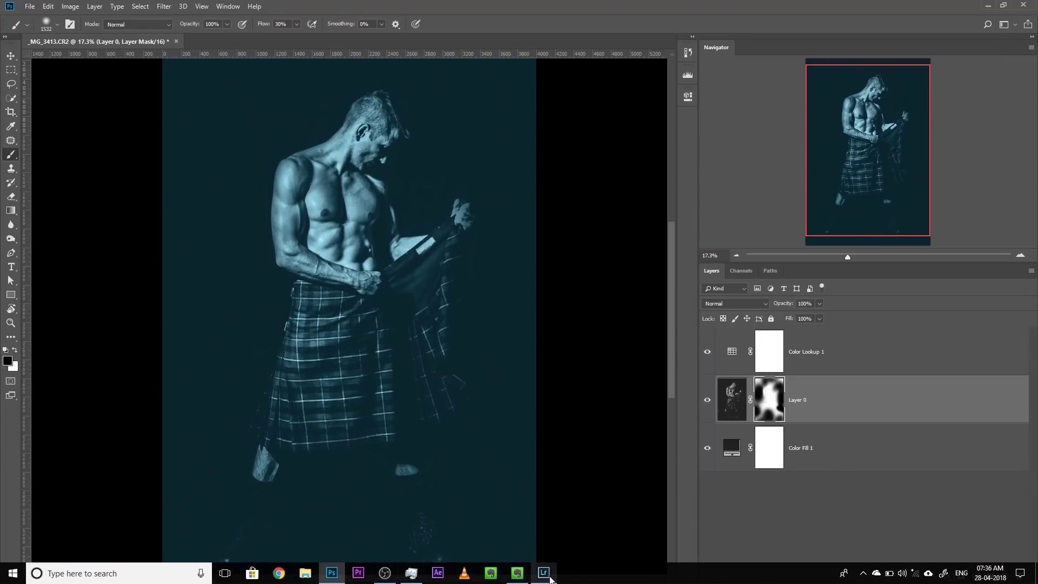
Step: Switch to Lightroom Classic to view the original kilt photo
{"action": "left_click", "coordinate": [546, 574]}
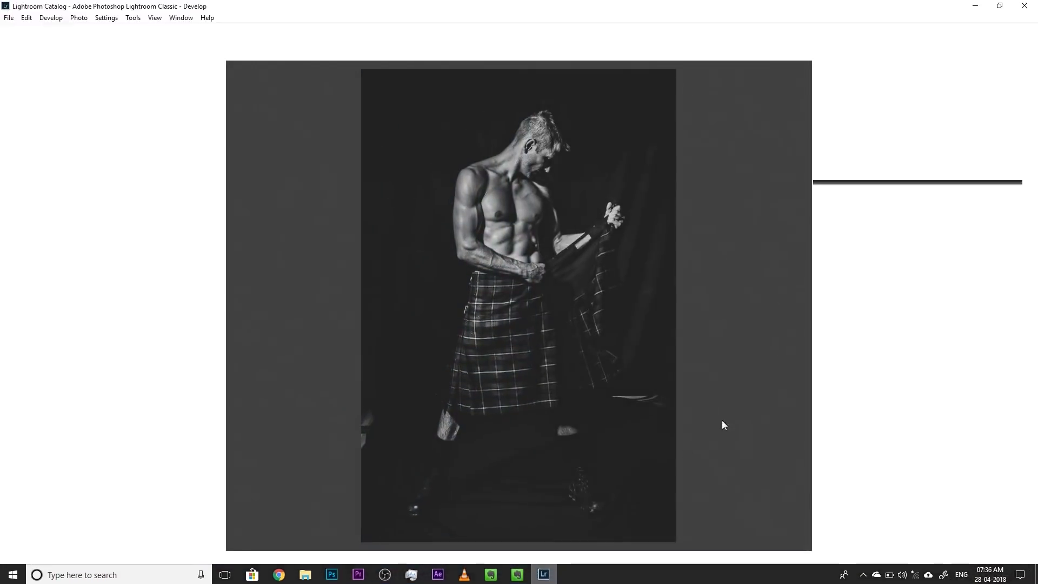